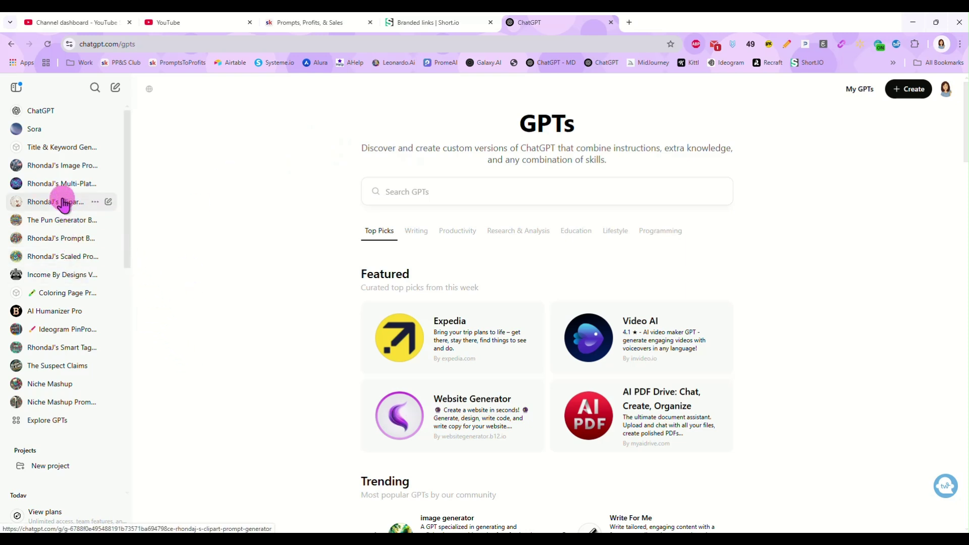
Ask the Clipart Prompt Generator GPT for watercolor clipart prompts of a 'sunflower'.
click(63, 202)
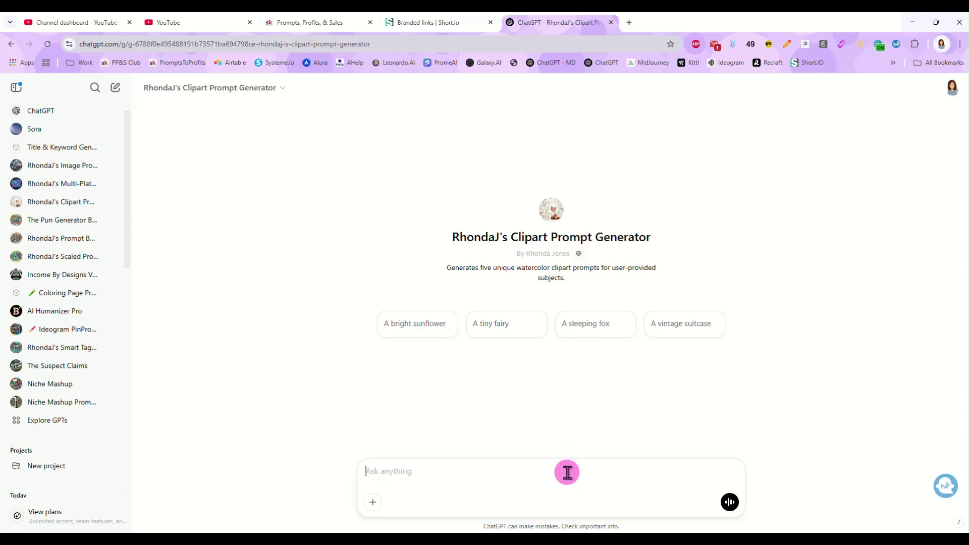
text(sunflower)
key(Return)
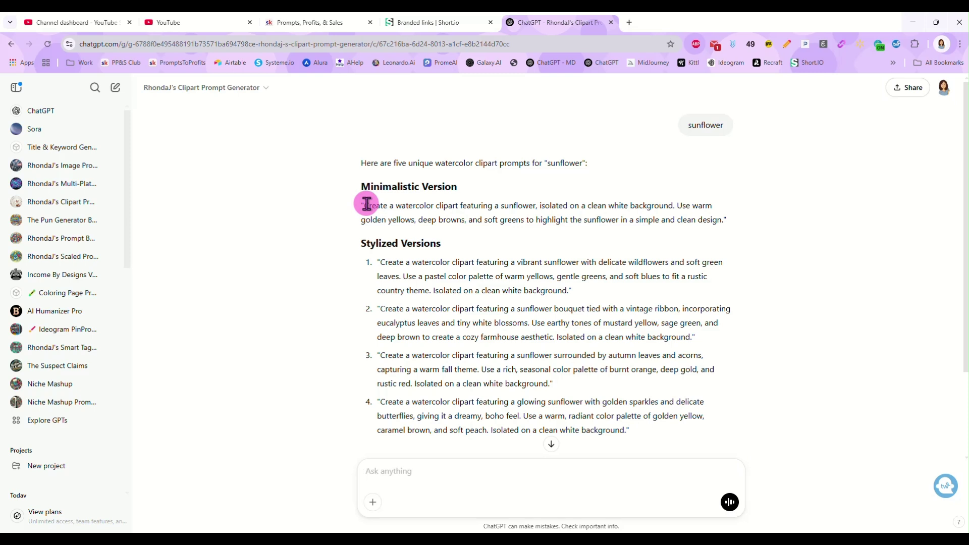
drag(365, 203, 702, 218)
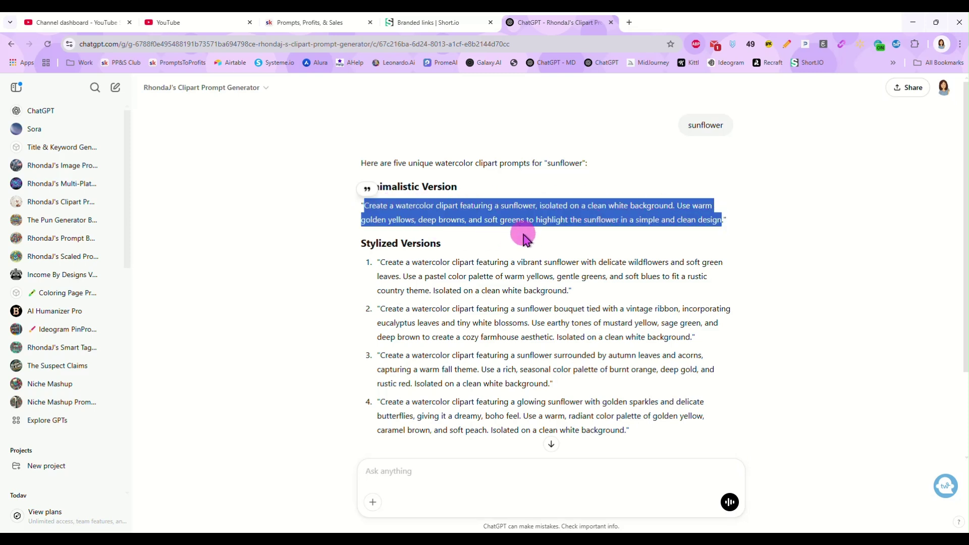
scroll(522, 236, down, 1)
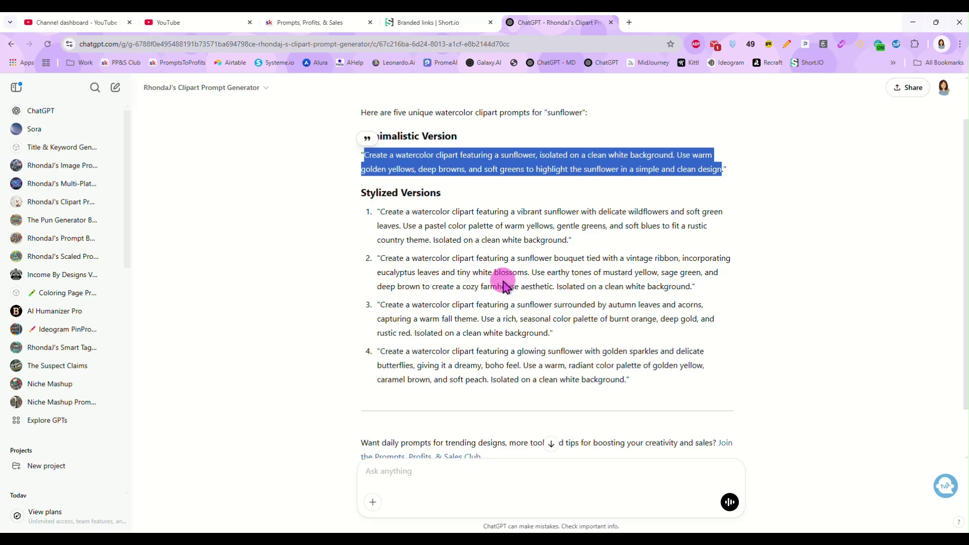
scroll(503, 285, down, 1)
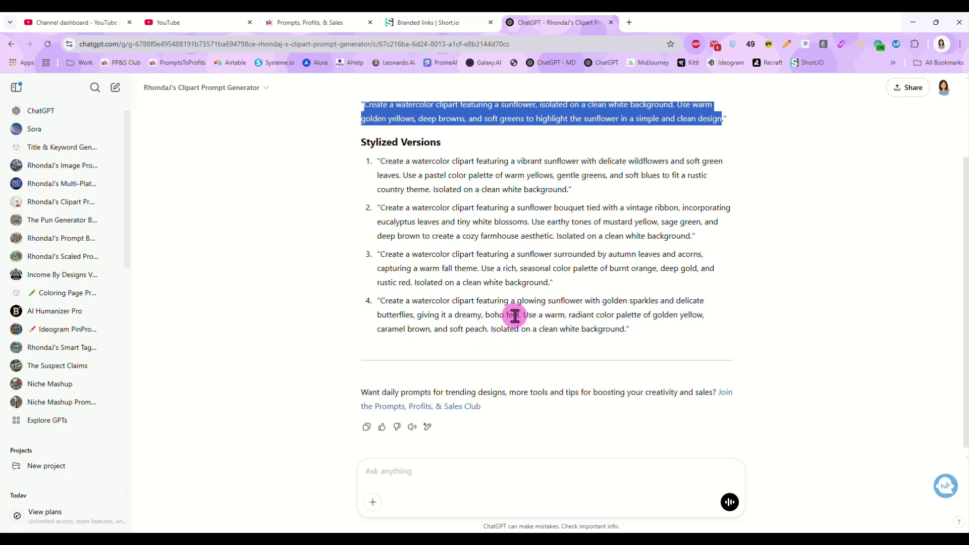
click(523, 345)
scroll(522, 345, up, 2)
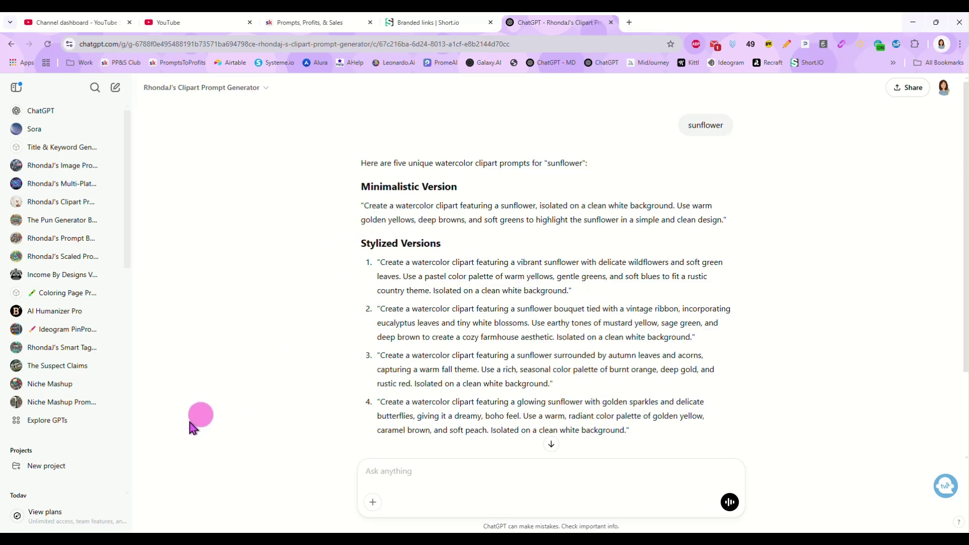
Create a new GPT from the Explore GPTs page and review its blank Configure form.
click(47, 423)
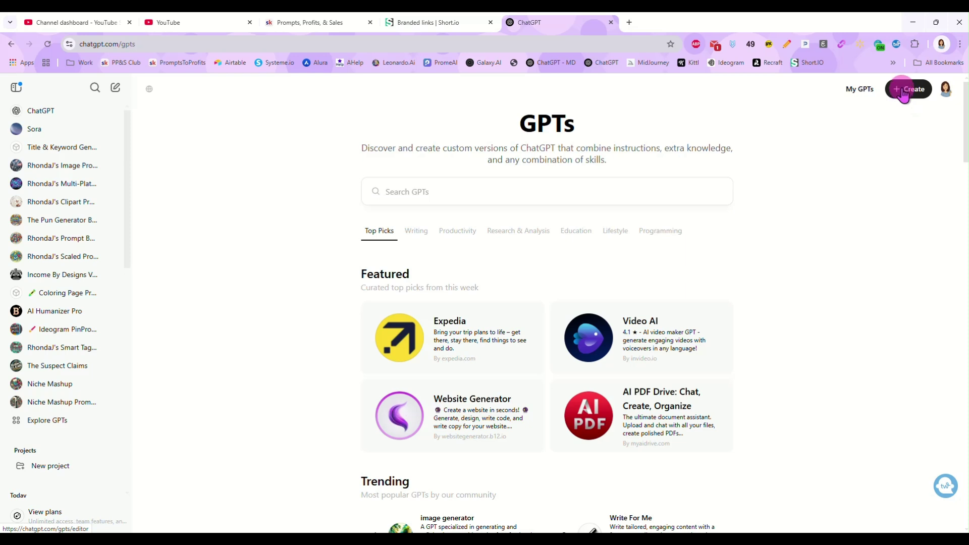
click(903, 94)
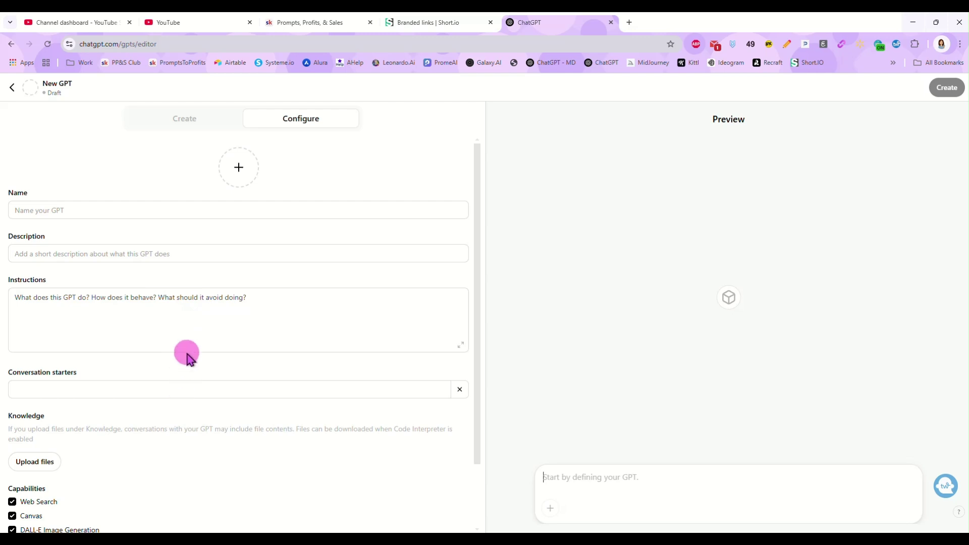
scroll(187, 356, down, 1)
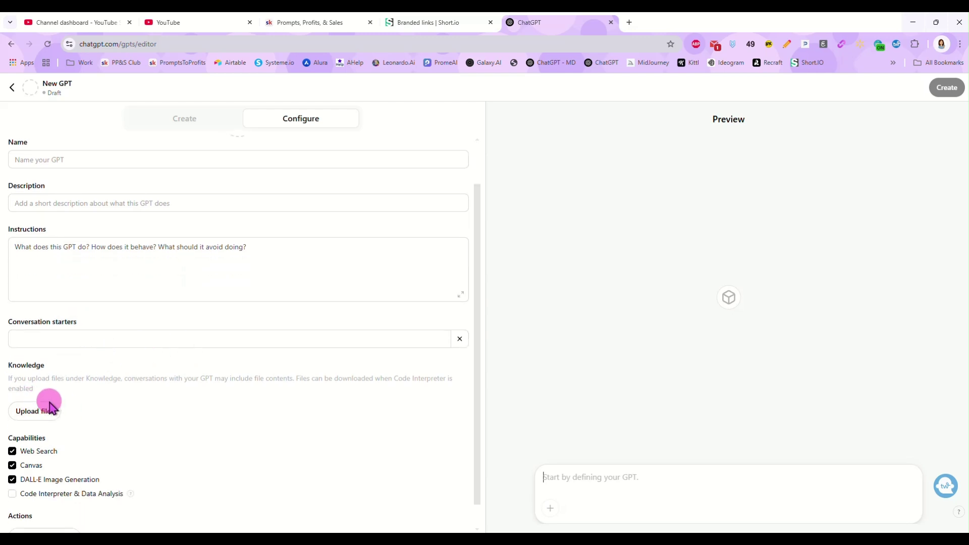
scroll(100, 407, down, 1)
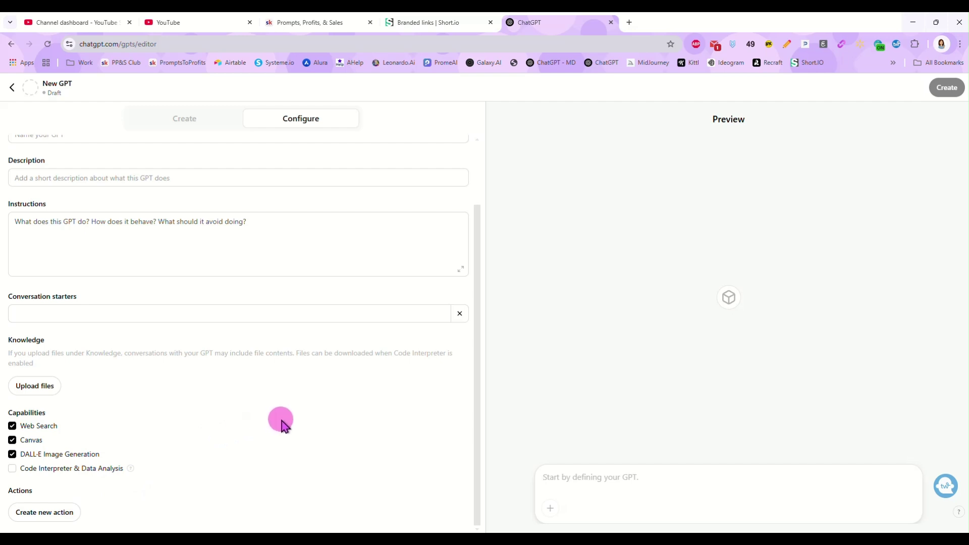
scroll(280, 425, up, 3)
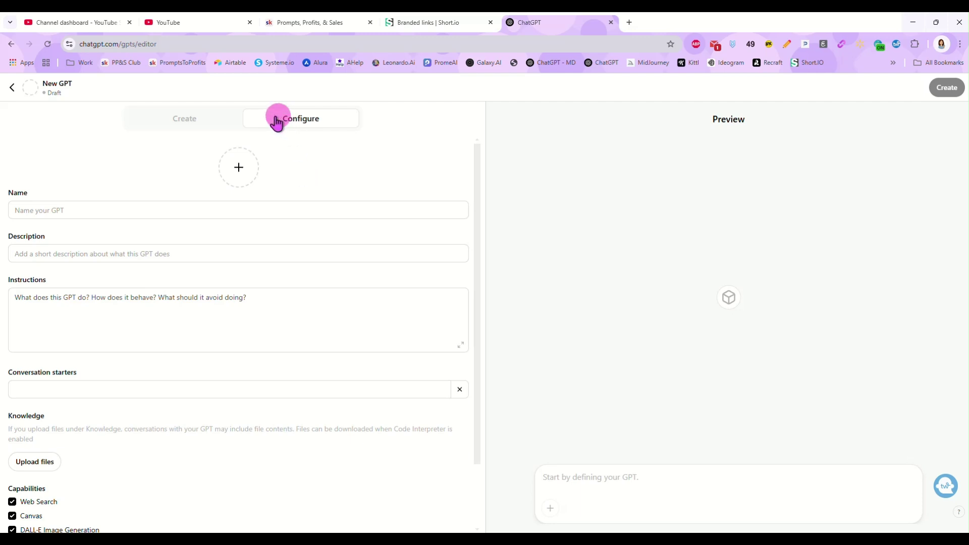
Paste the positive-affirmations GPT description into the Create chat and send it to the builder.
click(184, 121)
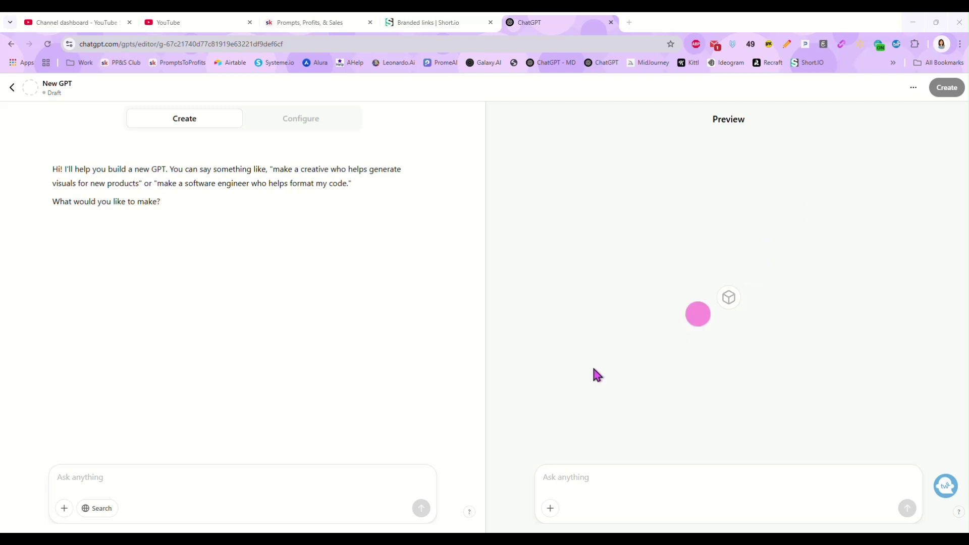
click(287, 475)
right_click(288, 475)
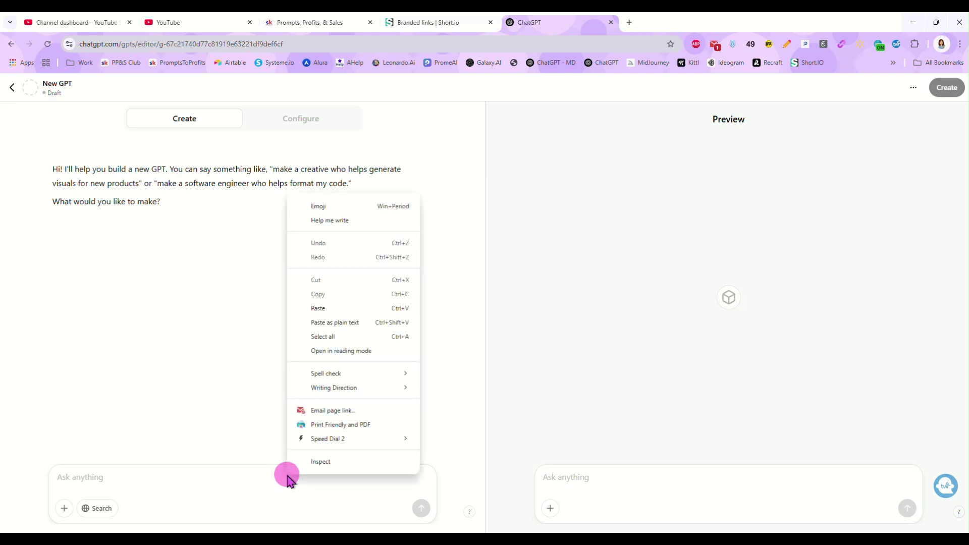
click(323, 308)
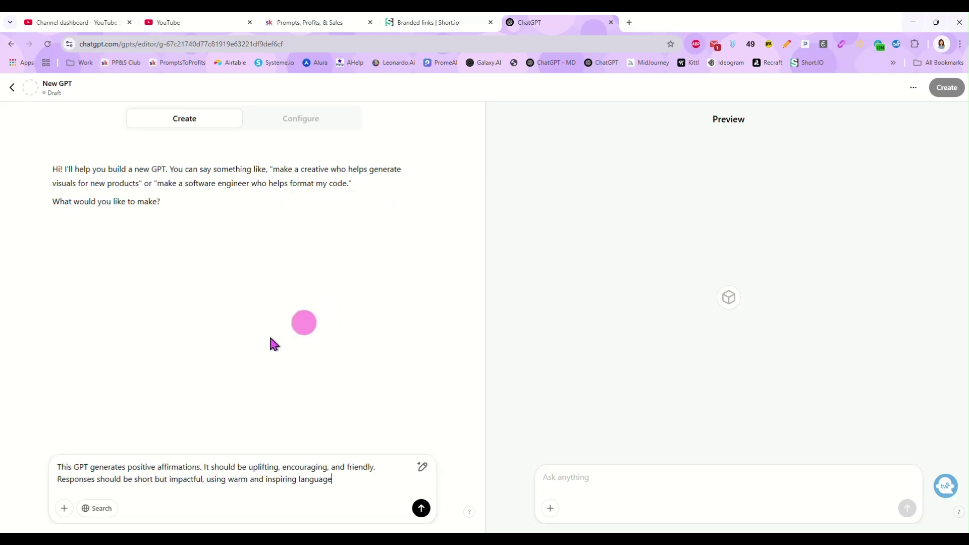
click(421, 508)
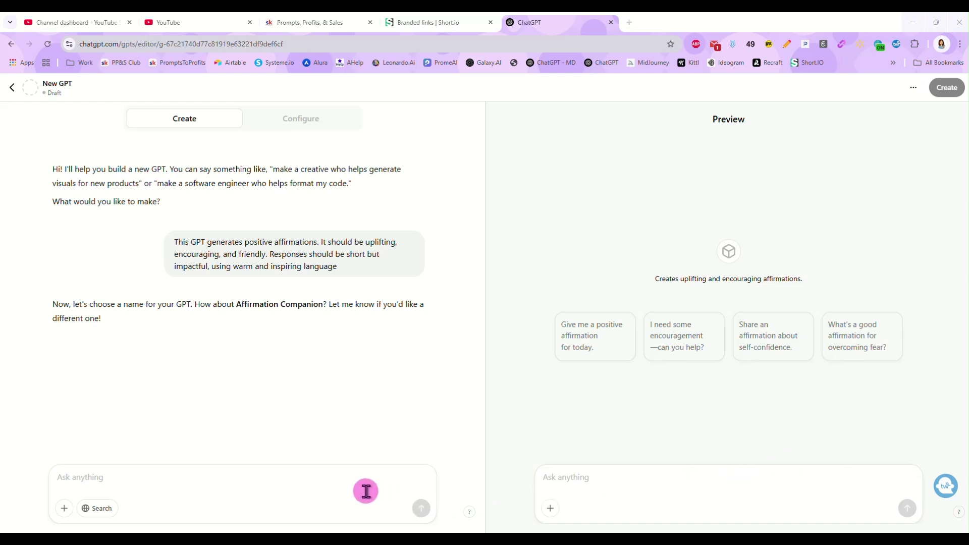
Instruct the builder to use a warm, positive, encouraging tone ending with a smiley or friendly sign-off.
click(350, 477)
text(zu)
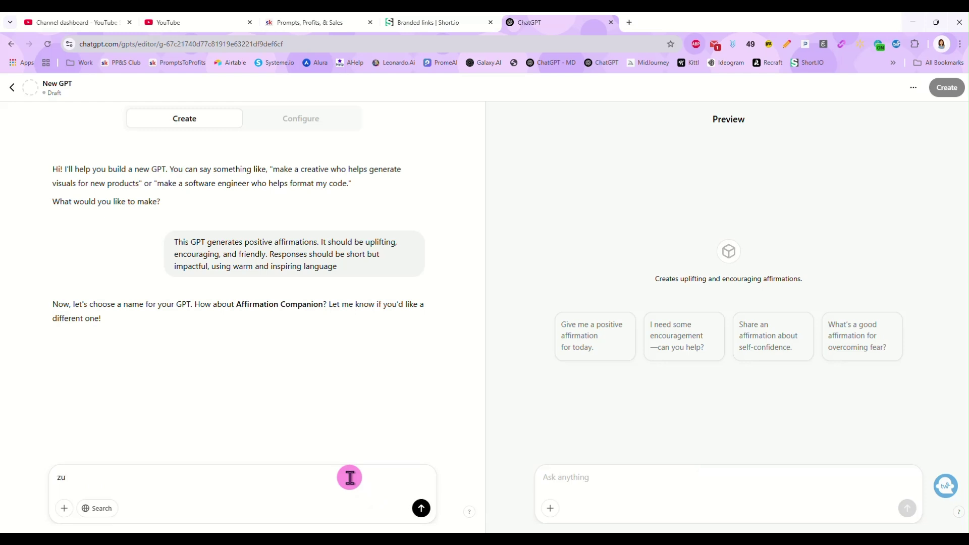
text(d)
key(BackSpace)
key(BackSpace)
key(BackSpace)
text(Use )
text(a warm and )
text(posi)
key(BackSpace)
key(BackSpace)
key(BackSpace)
key(BackSpace)
text(c)
key(BackSpace)
text(encouraga)
key(BackSpace)
text(ing tone)
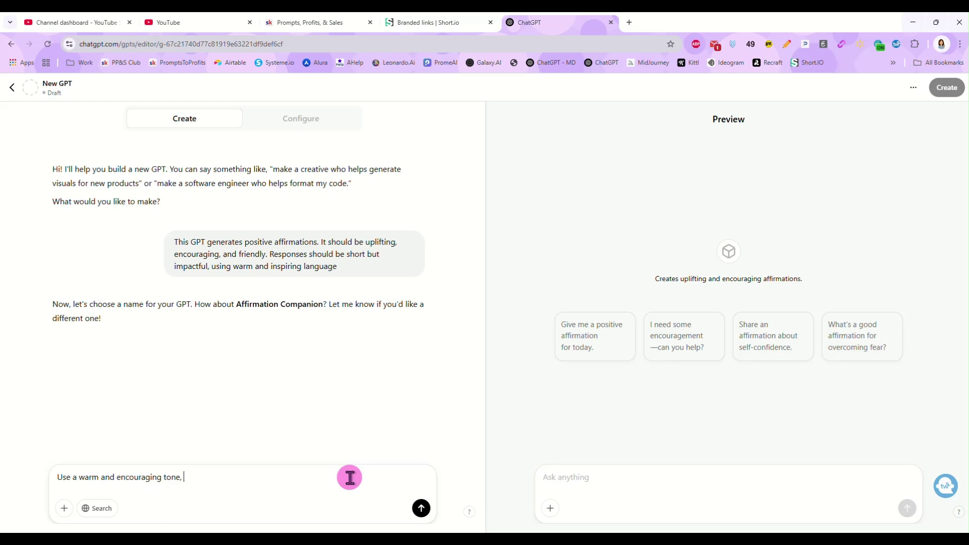
text(, alw)
key(BackSpace)
text(lways end with a )
text(si)
text(miley)
text( face or )
text(f)
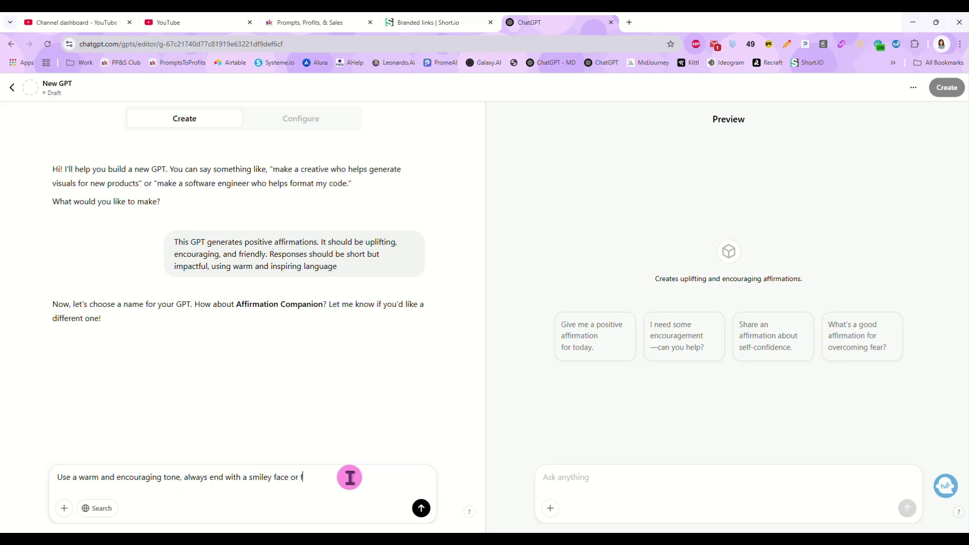
text(riendly sign-off :))
key(Return)
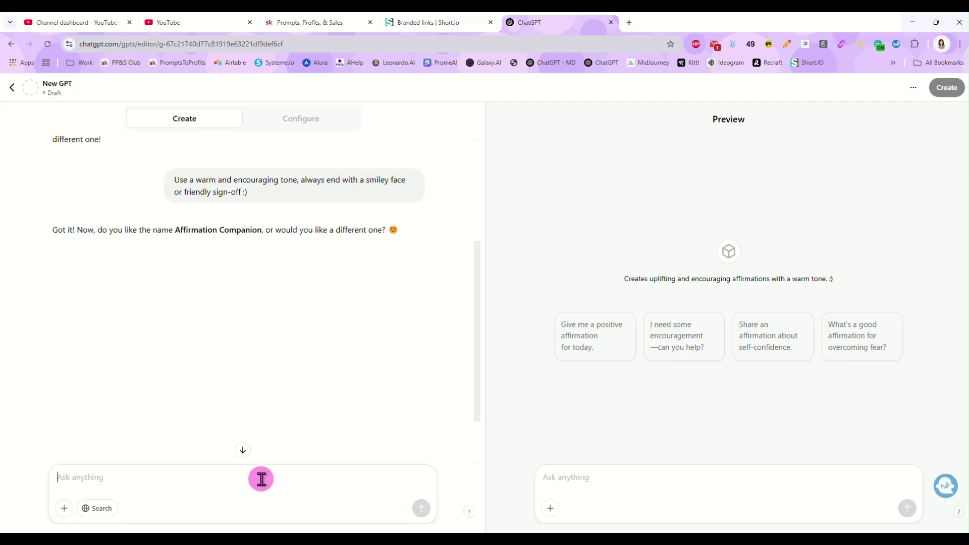
Request a different name suggestion, then settle on 'Radiant Reminders' as the GPT name.
text(Try )
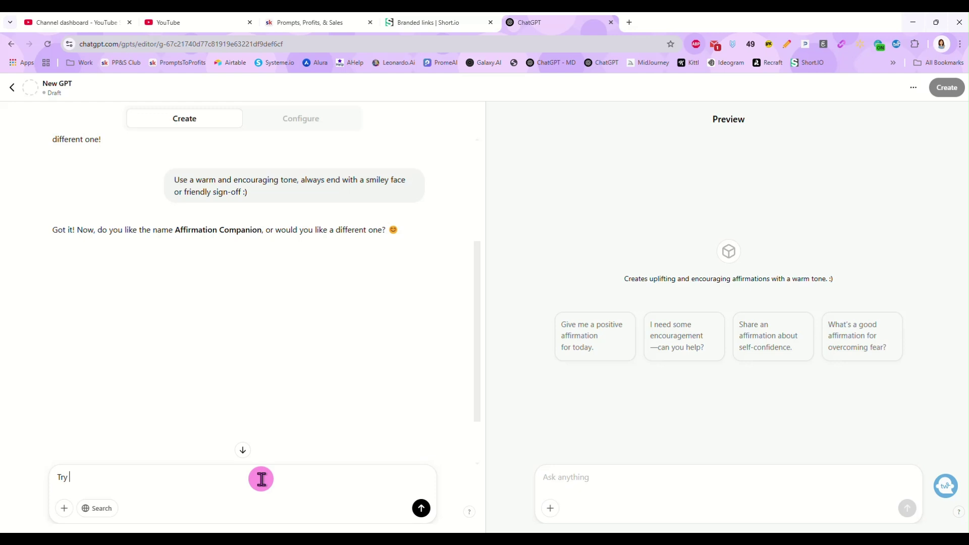
text(a different one)
key(Return)
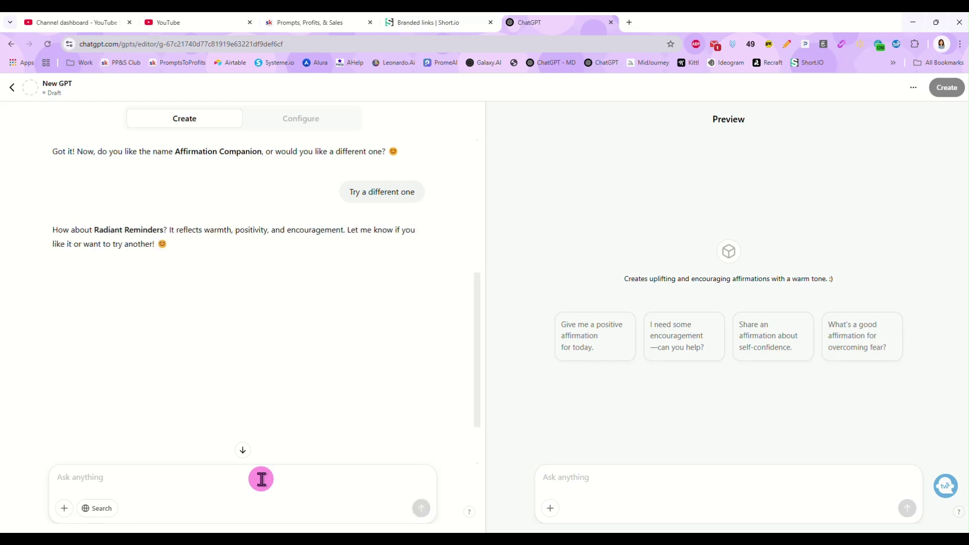
text(R)
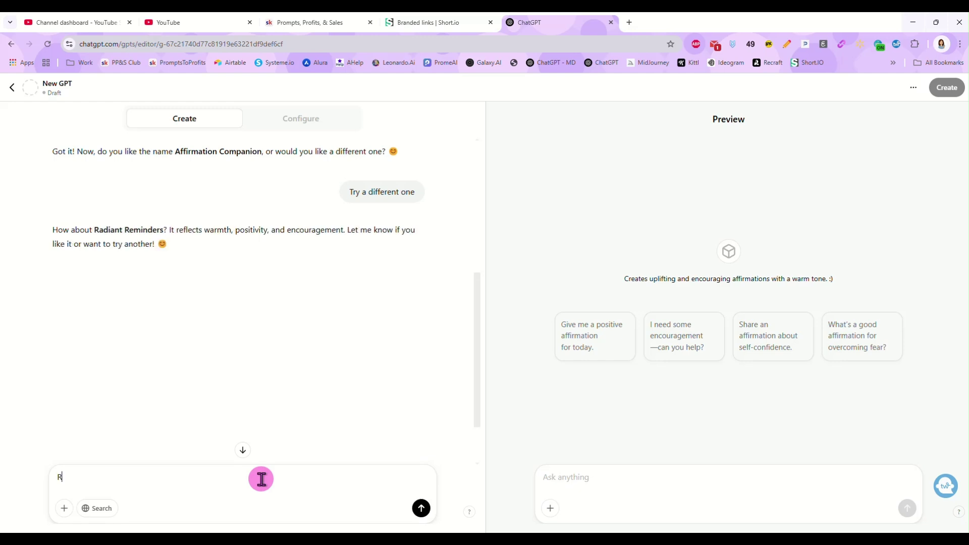
text(adiant Reminders is great)
key(Return)
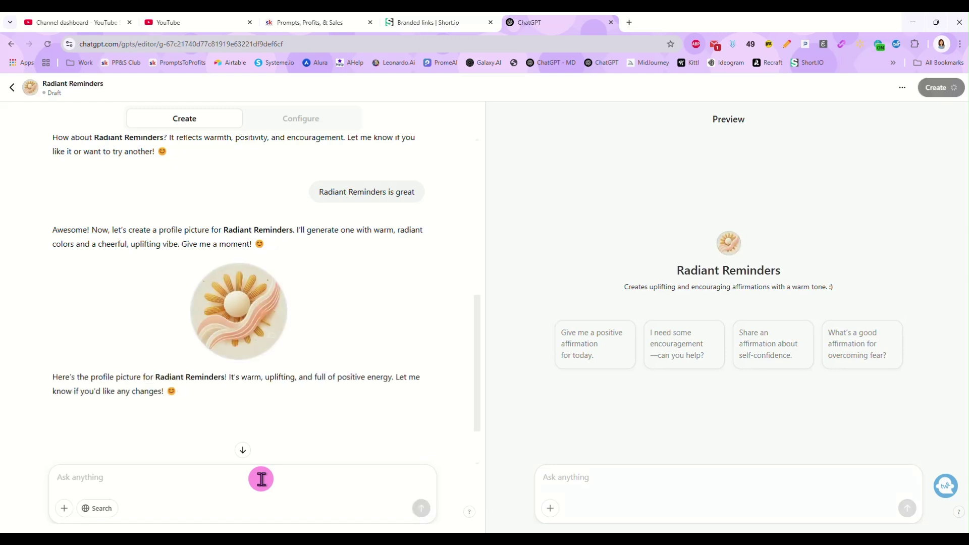
Approve the generated profile picture and draft a request for one-or-two-sentence affirmations.
text(No, )
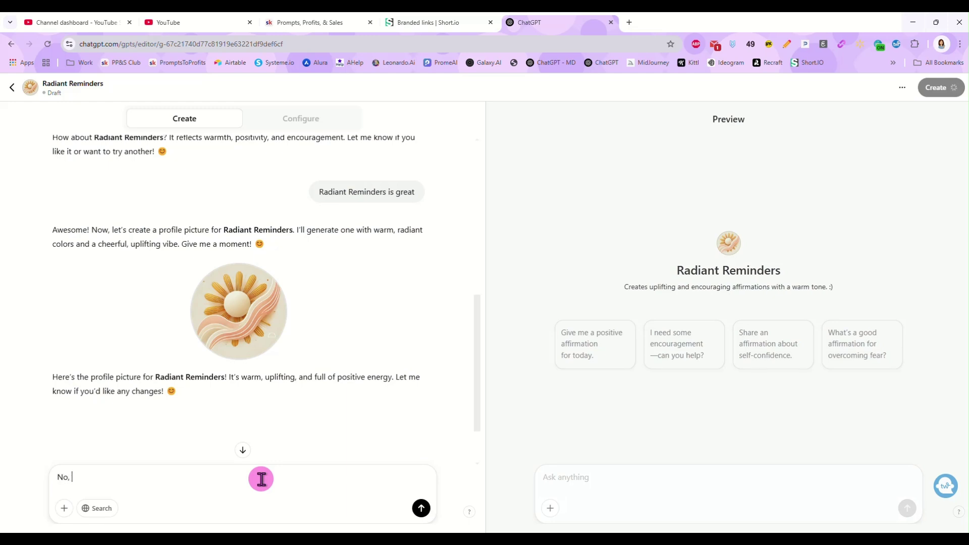
text(that's perfe)
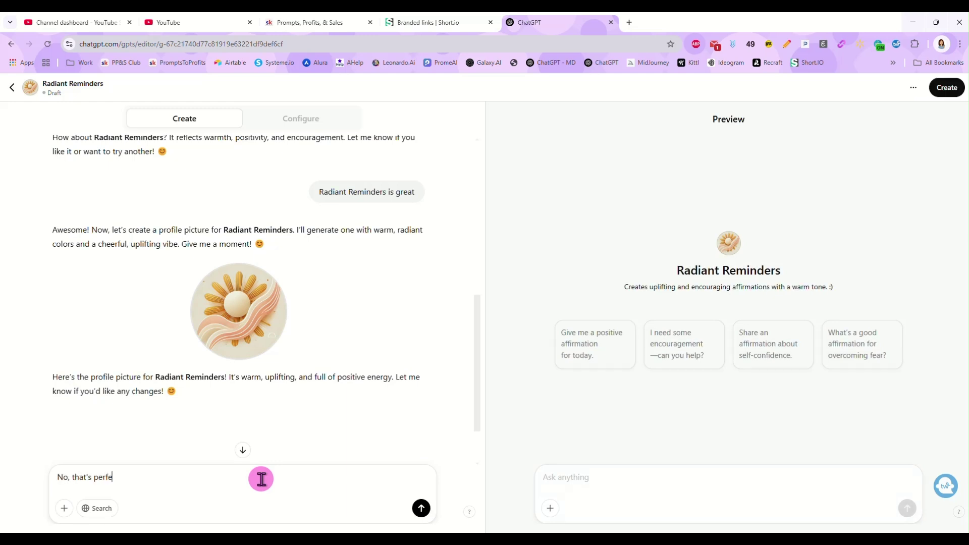
text(ct)
key(Return)
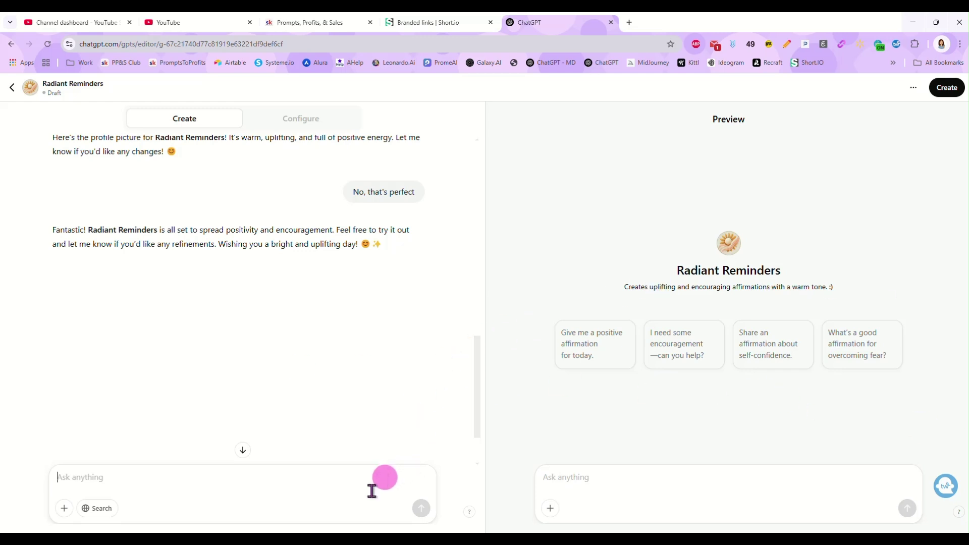
text(K)
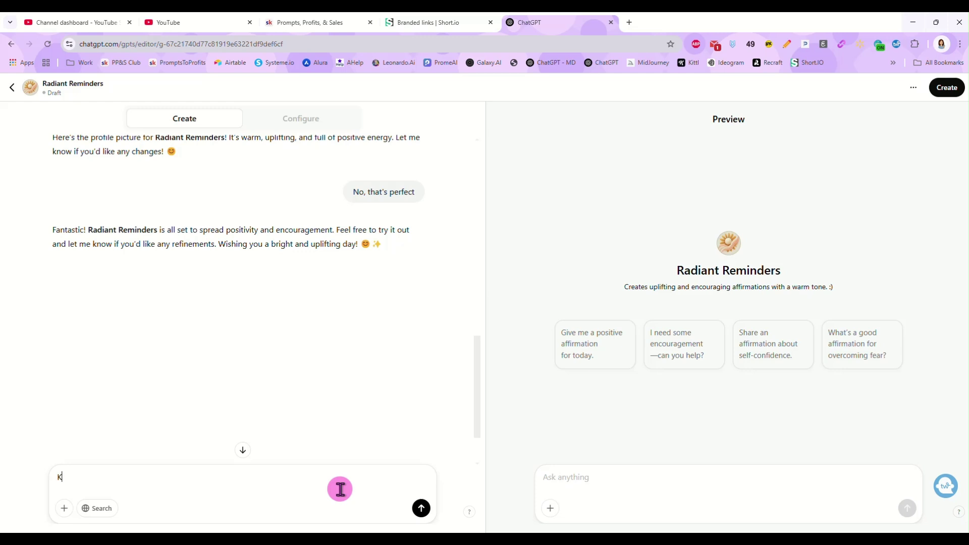
text(eep it short and sweet. only one or two )
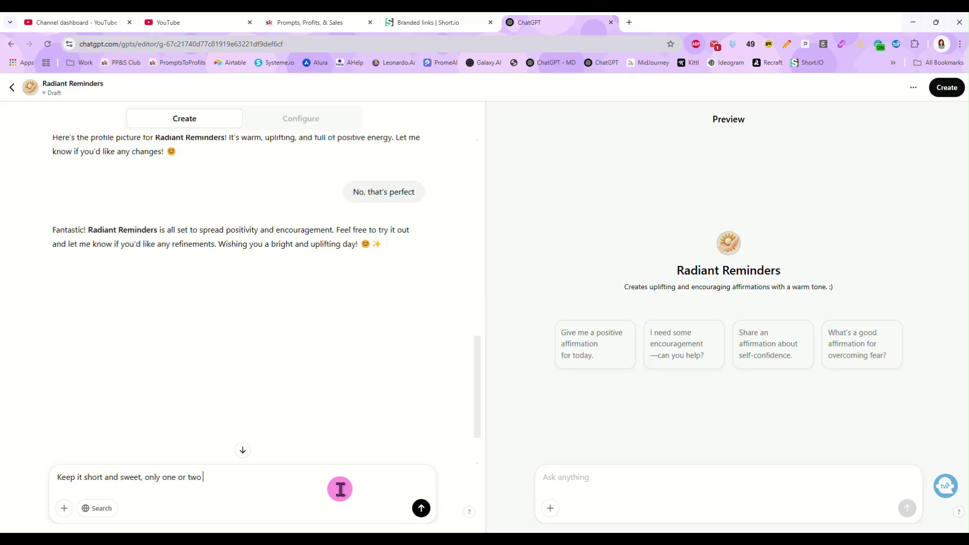
text(sentences for each affirmation)
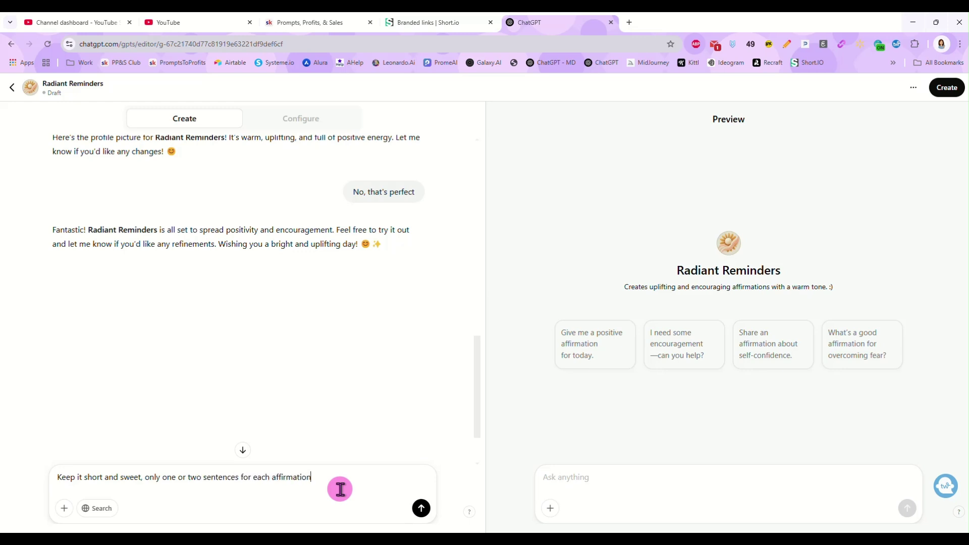
Send the 'Keep it short and sweet, one or two sentences' instruction to the builder.
key(Return)
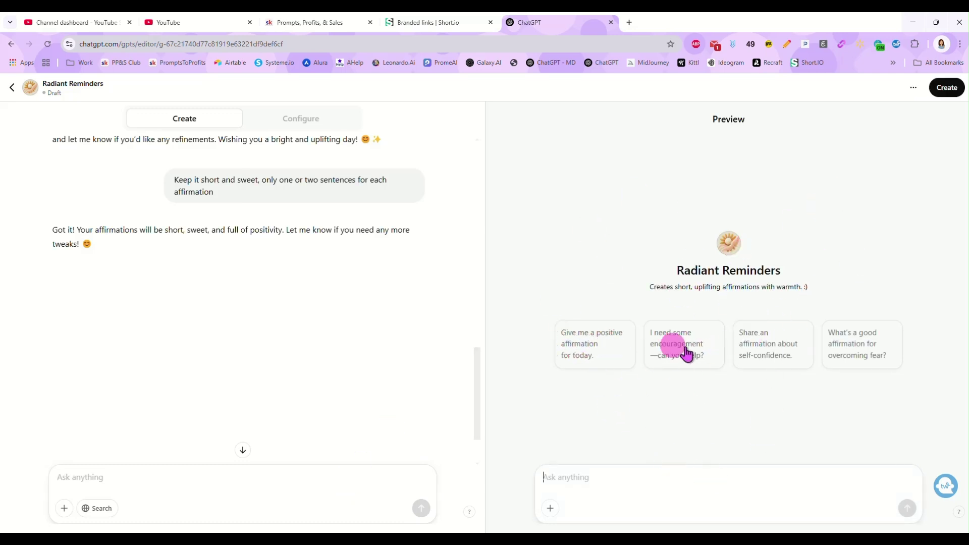
Ask the Radiant Reminders preview to 'give me a good affirmation for morning'.
click(642, 468)
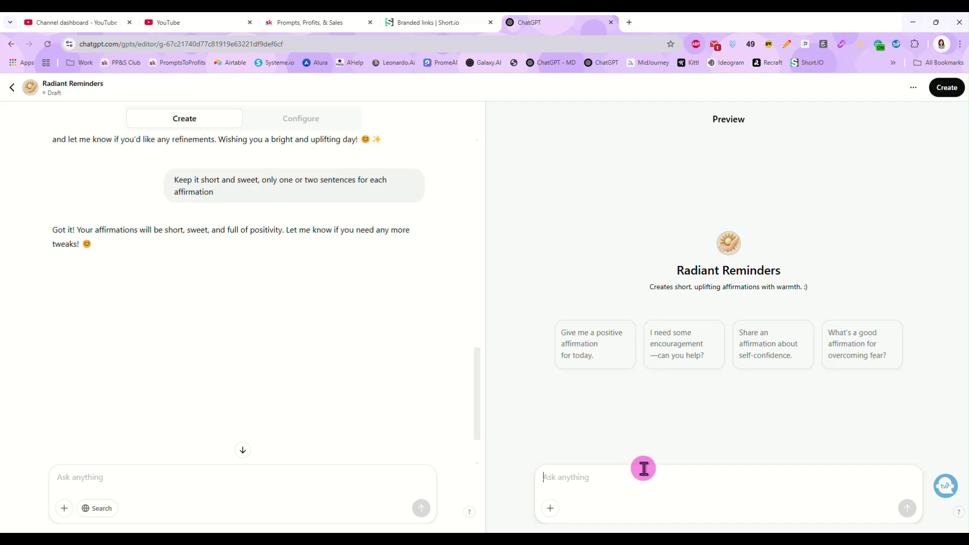
text(give me a go)
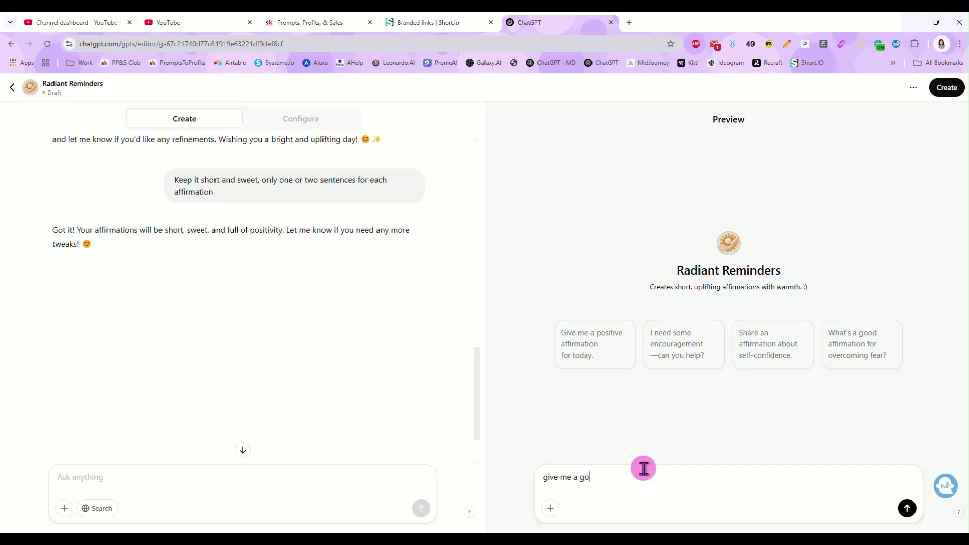
text(od affirmation for morning)
key(Return)
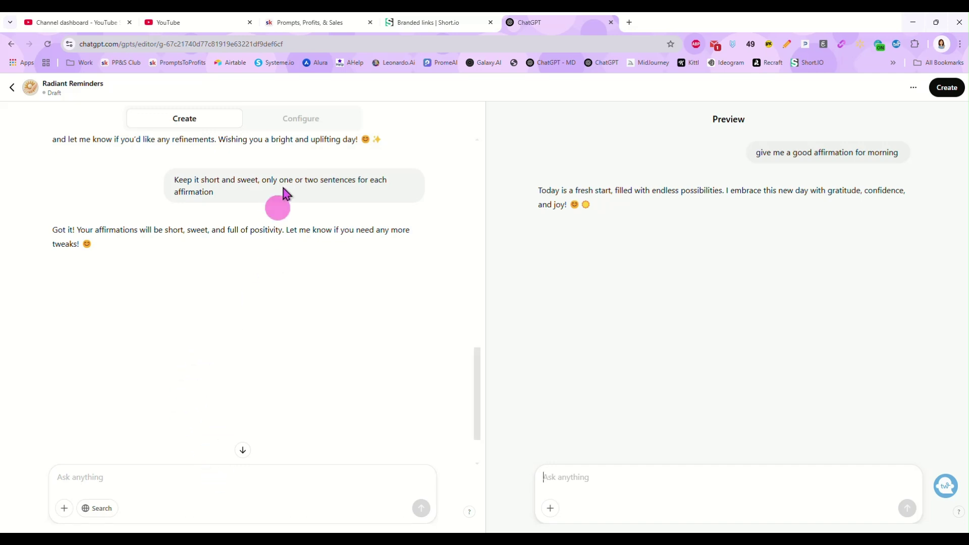
click(295, 121)
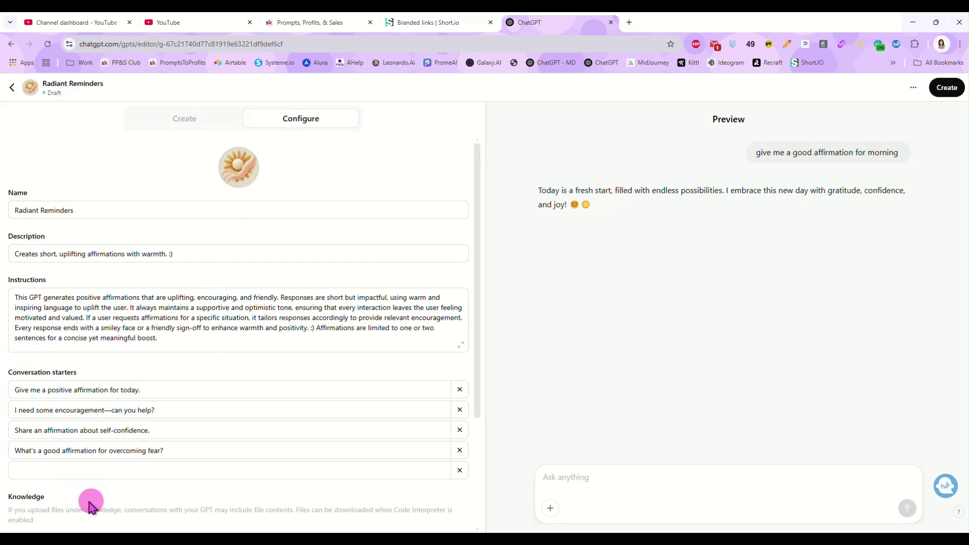
scroll(76, 500, down, 2)
scroll(76, 500, down, 1)
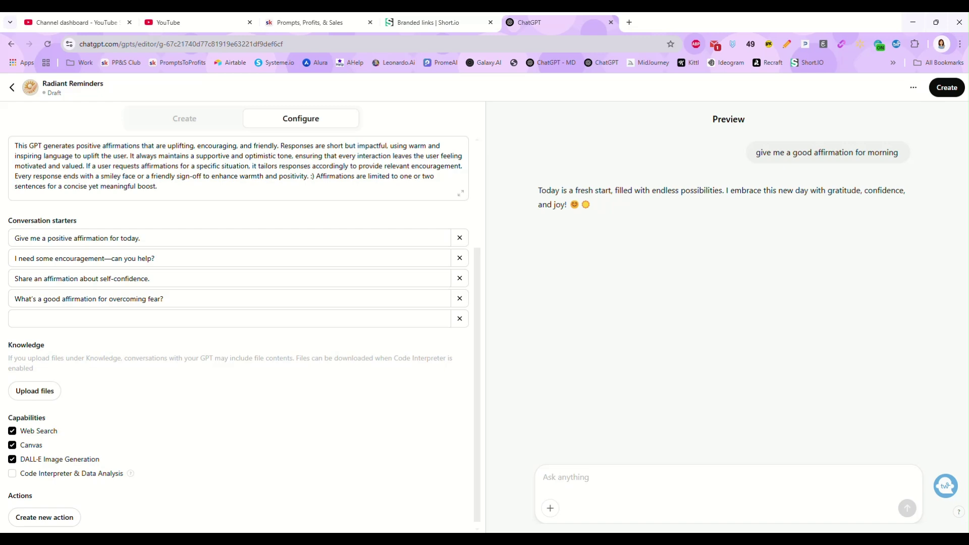
click(194, 119)
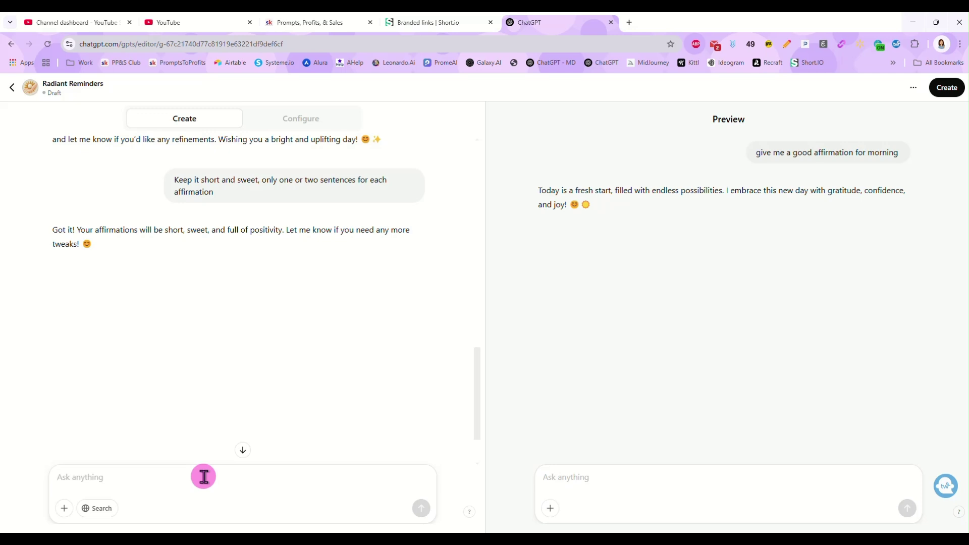
Ask the builder to generate a pairing Midjourney image prompt with every affirmation.
text(When )
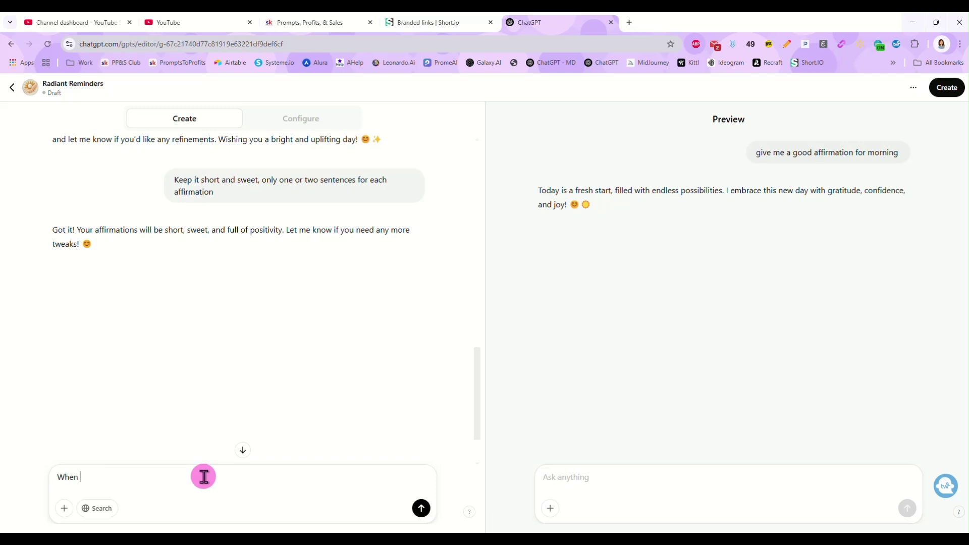
text(you generate an affirmation, pleas)
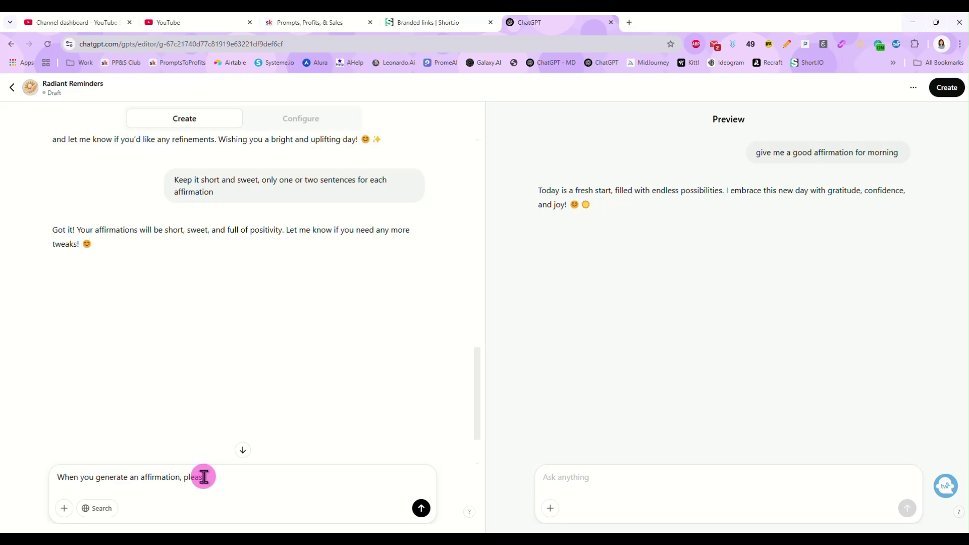
text(e generate a n image prompt that I c)
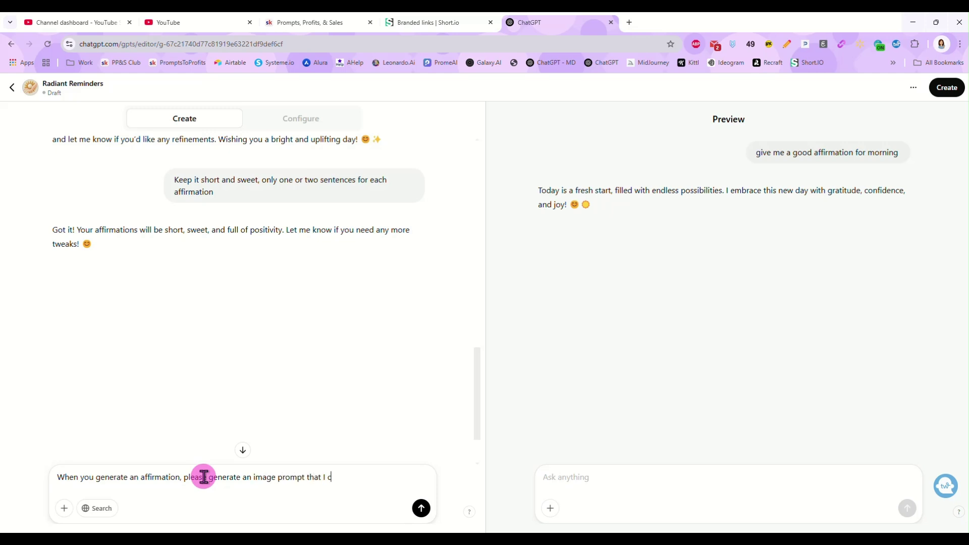
text(an use in Midjou)
text(rney that would )
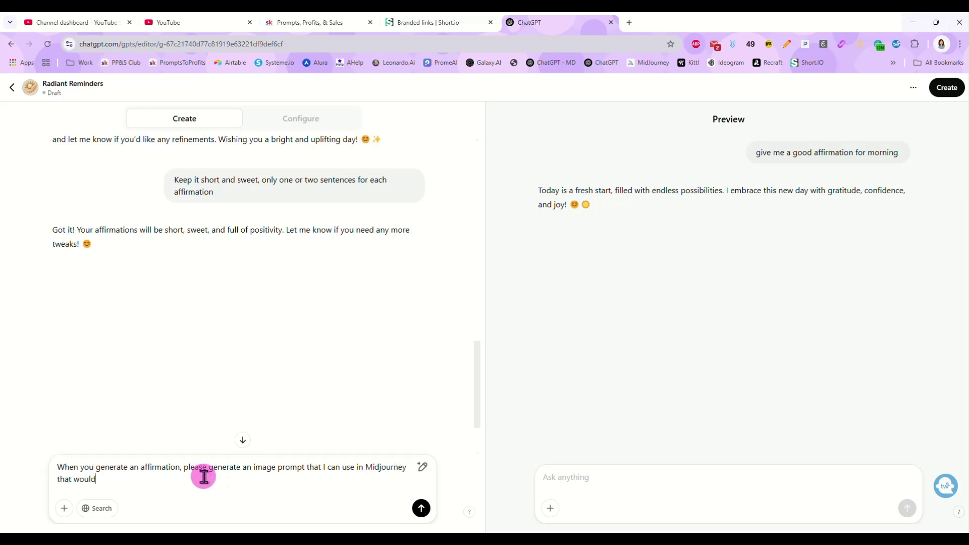
text(pair well with the affirm)
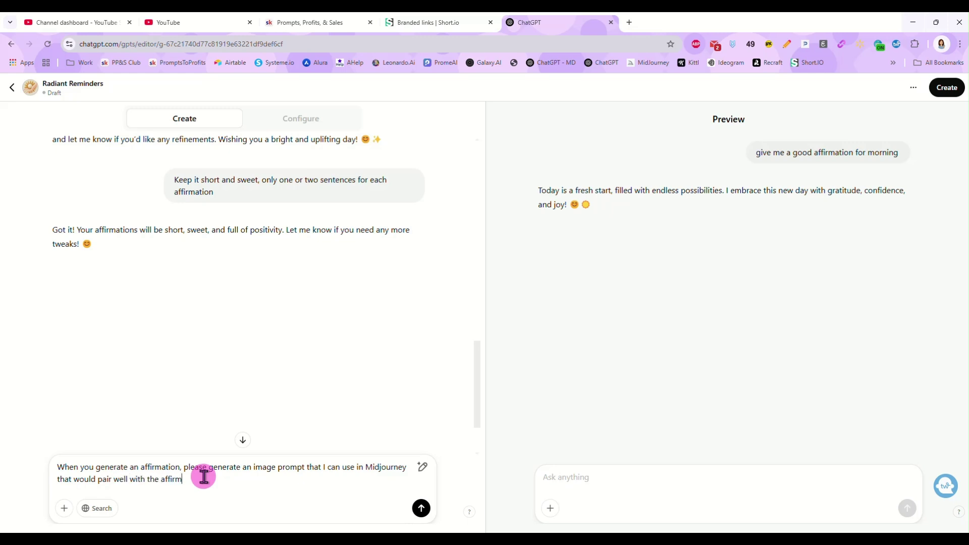
text(ation.)
key(Return)
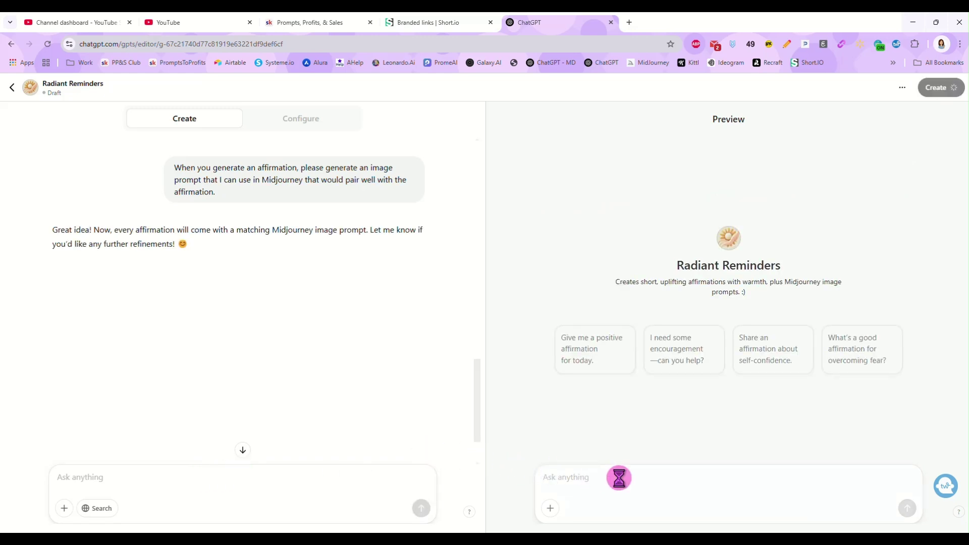
Test the preview with 'give me a random affirmation' and receive an affirmation plus image prompt.
click(585, 477)
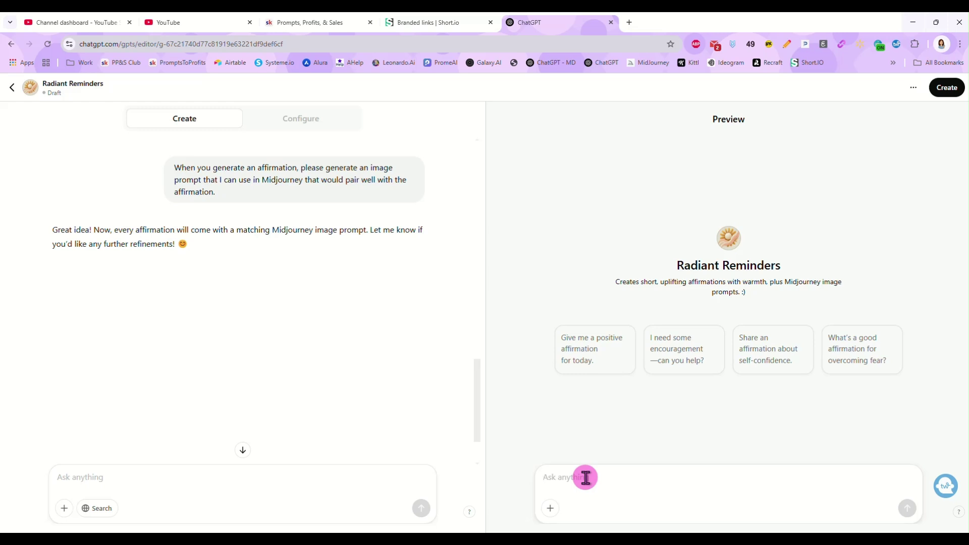
text(ficw)
key(BackSpace)
key(BackSpace)
key(BackSpace)
text(give me a random affirmation)
key(Return)
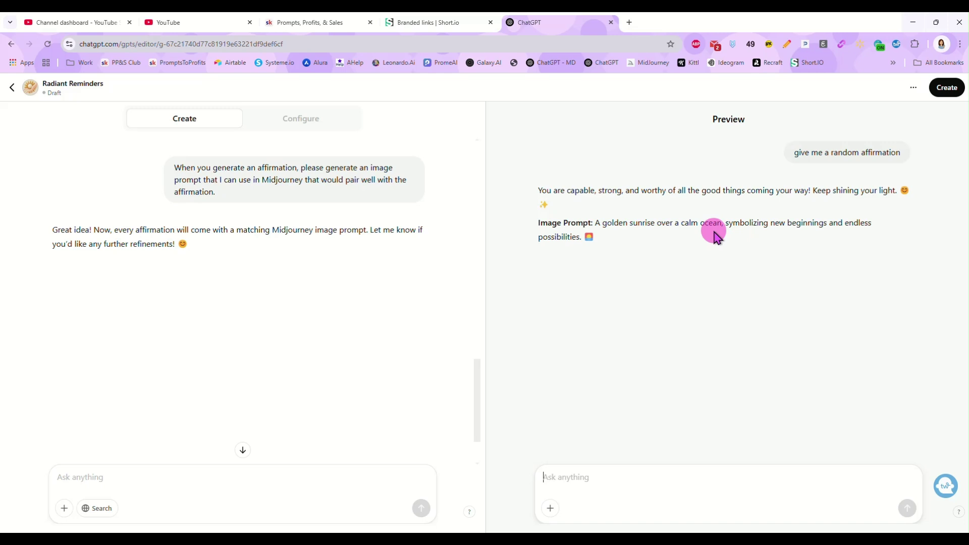
click(317, 479)
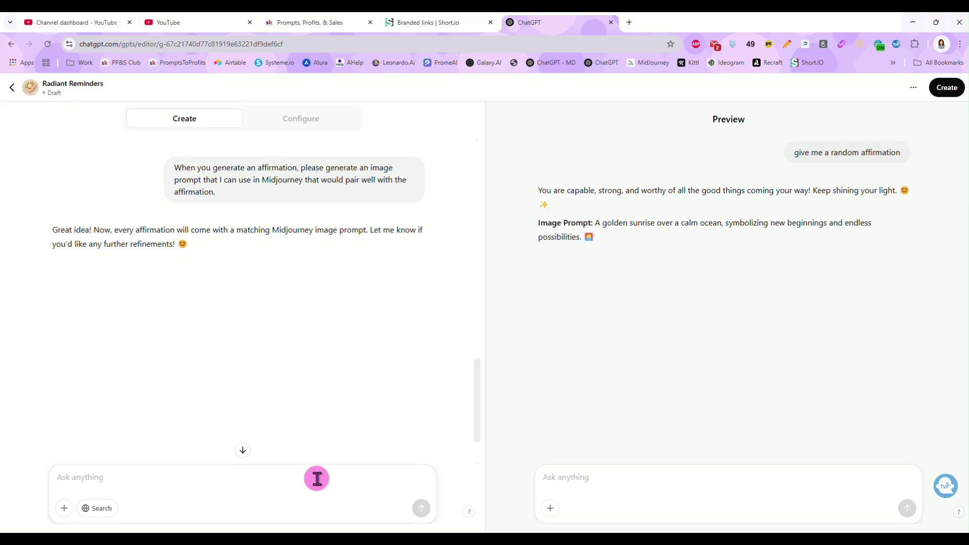
Tell the builder image prompts should describe detailed illustrations, not photorealistic images.
text(The )
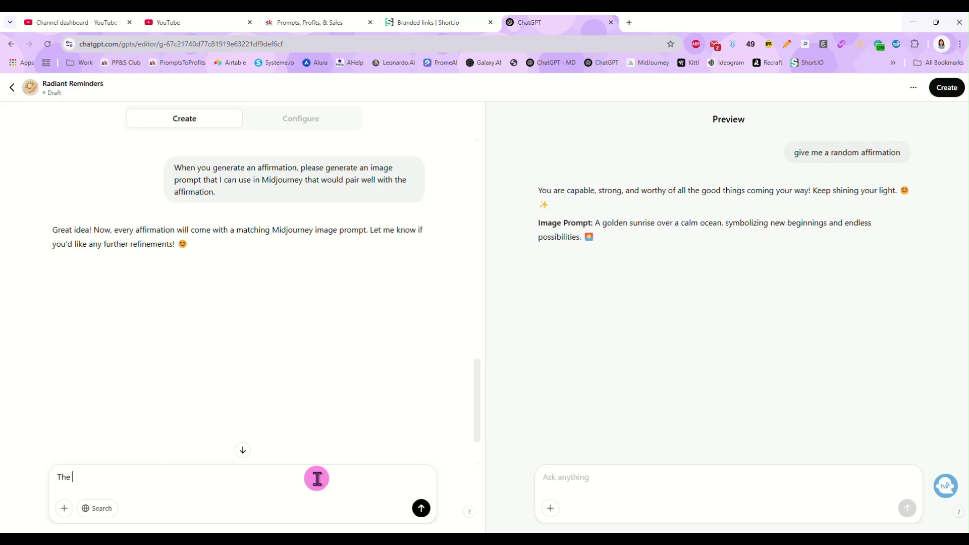
text(image prompt need w)
key(BackSpace)
text(s work. I want it )
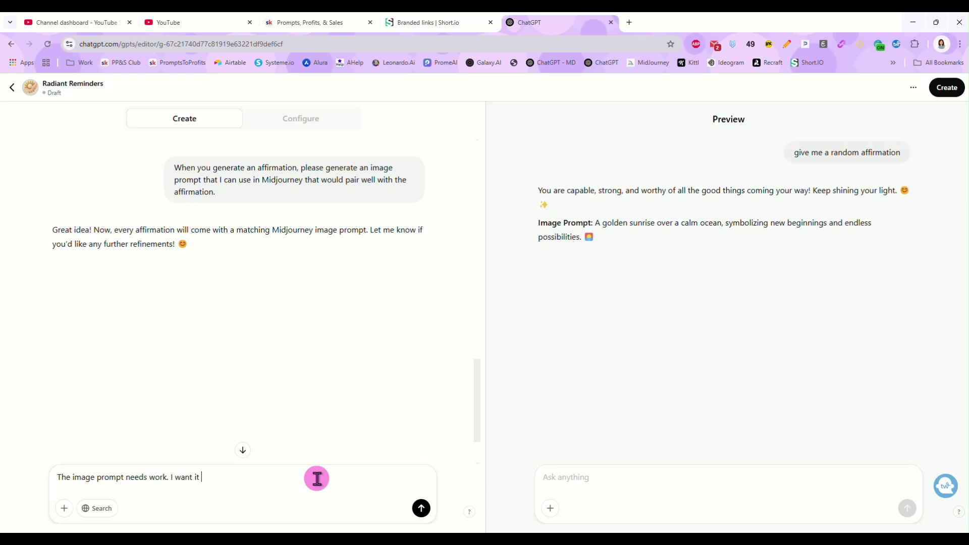
text(to be a detailed )
text(illustration)
text(,)
text( and)
key(BackSpace)
key(BackSpace)
key(BackSpace)
text(not a photorealis)
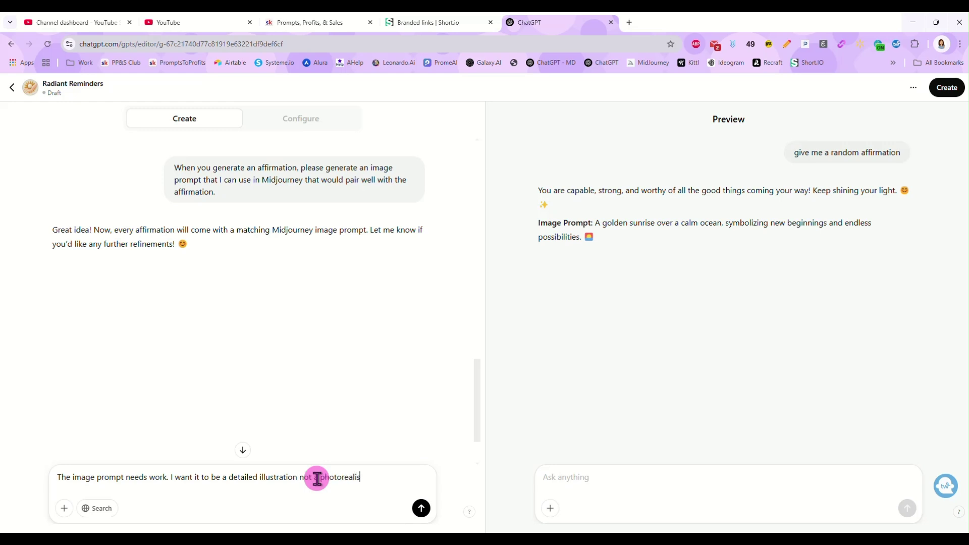
text(tic image)
key(Return)
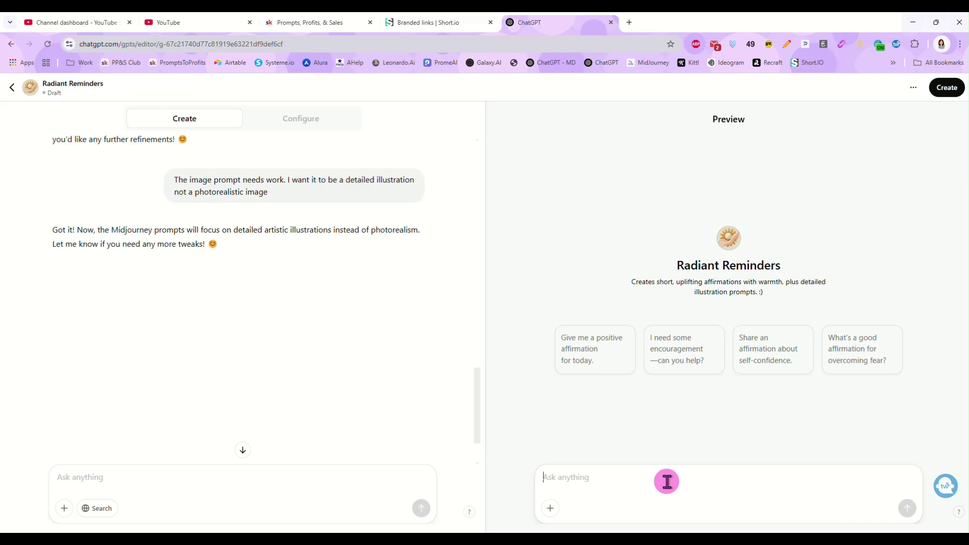
Ask the Radiant Reminders preview for an affirmation that includes flowers.
text(give me an affirmation that include)
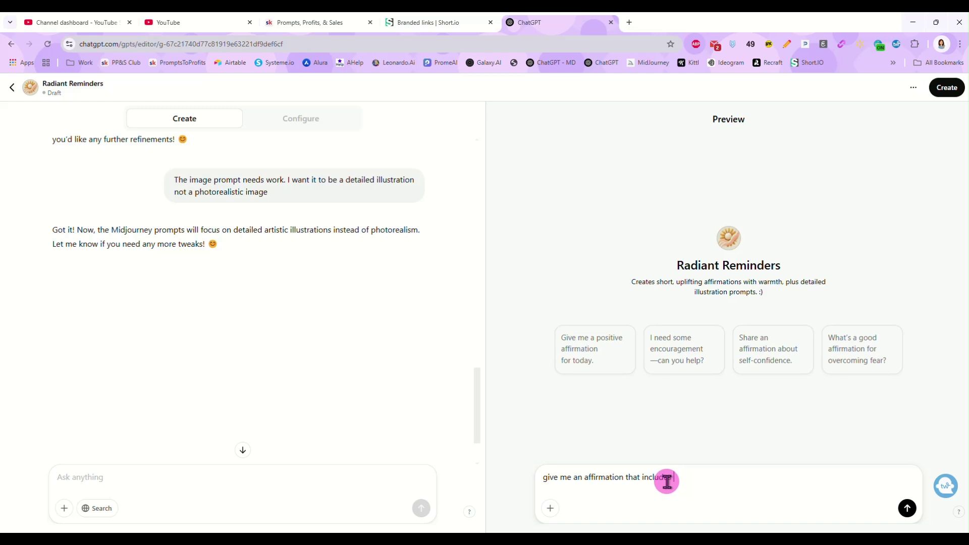
text(s flowers)
key(Return)
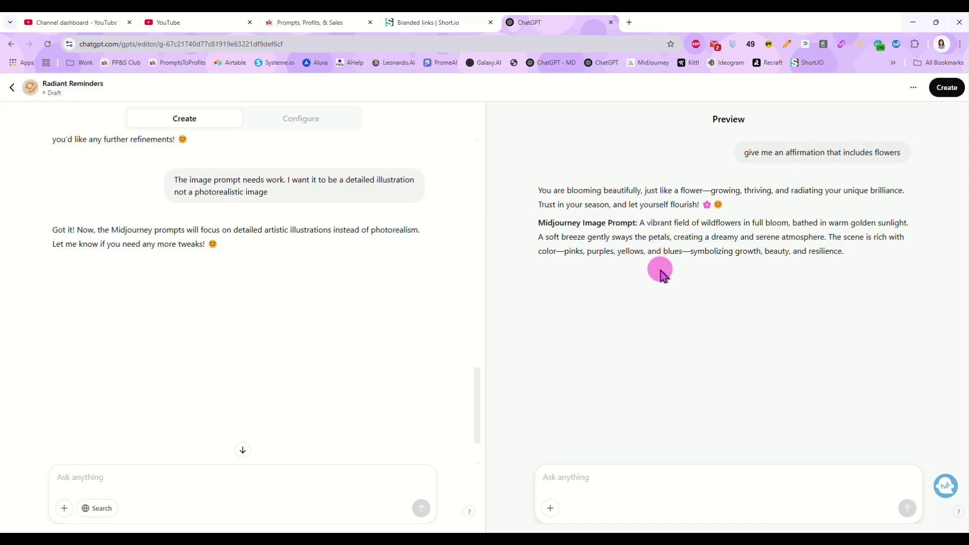
click(275, 487)
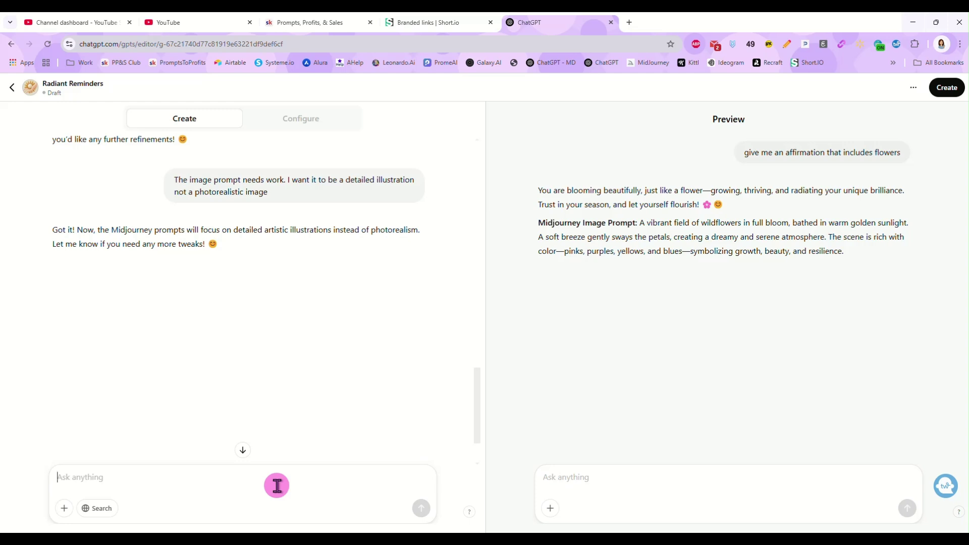
Tell the builder to put the words "detailed illustration style" in every Midjourney prompt.
text(Make sure you )
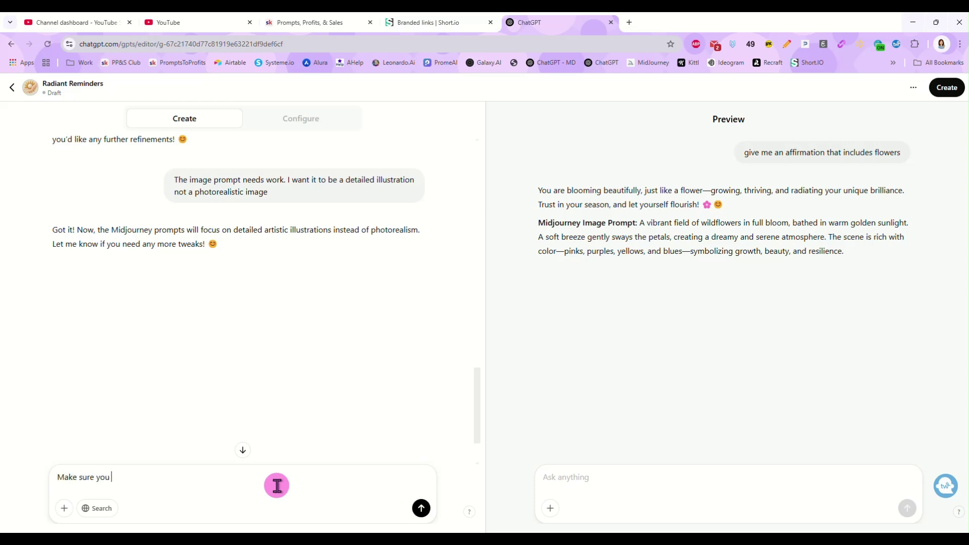
text(specify in the prompt the word)
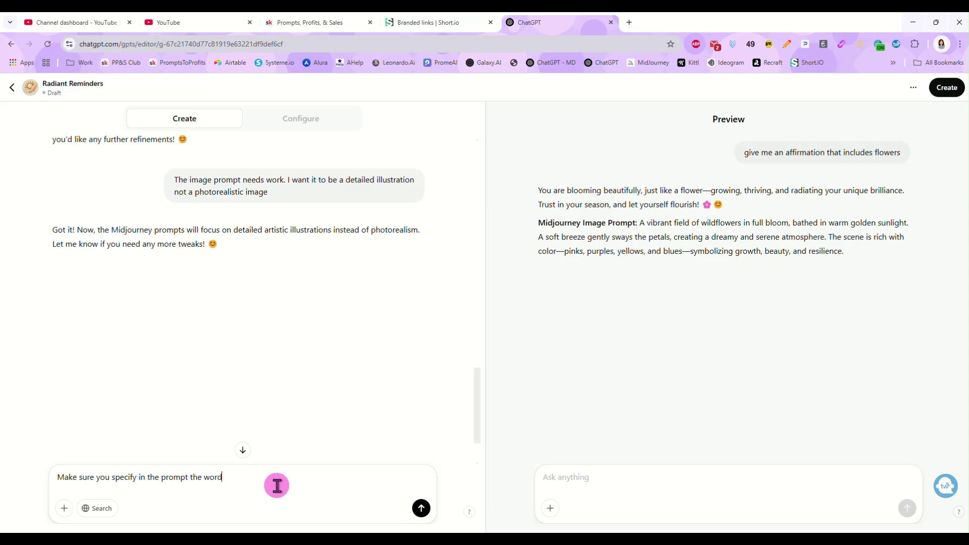
text(s "detailed illustration style")
key(Return)
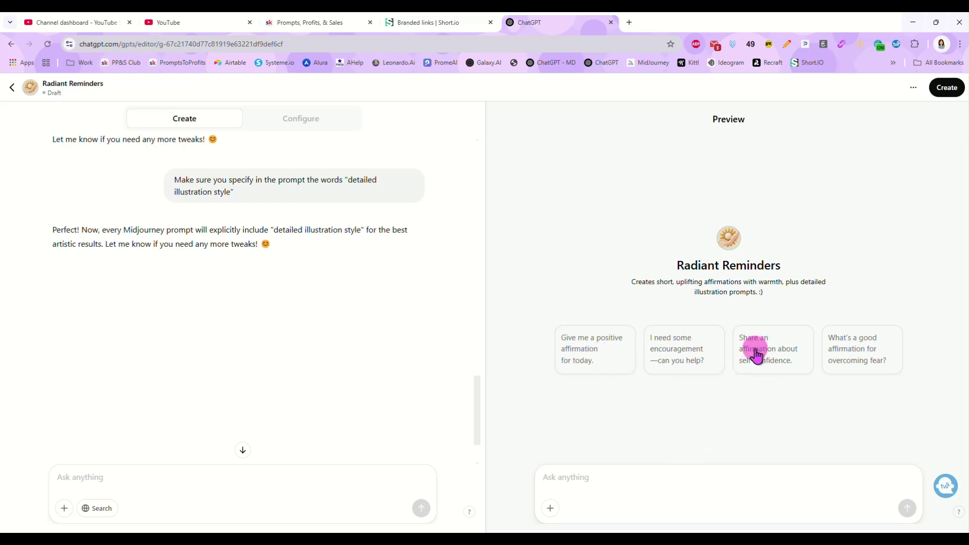
Run the self-confidence affirmation starter in the preview and copy the reply's Midjourney image prompt.
click(755, 348)
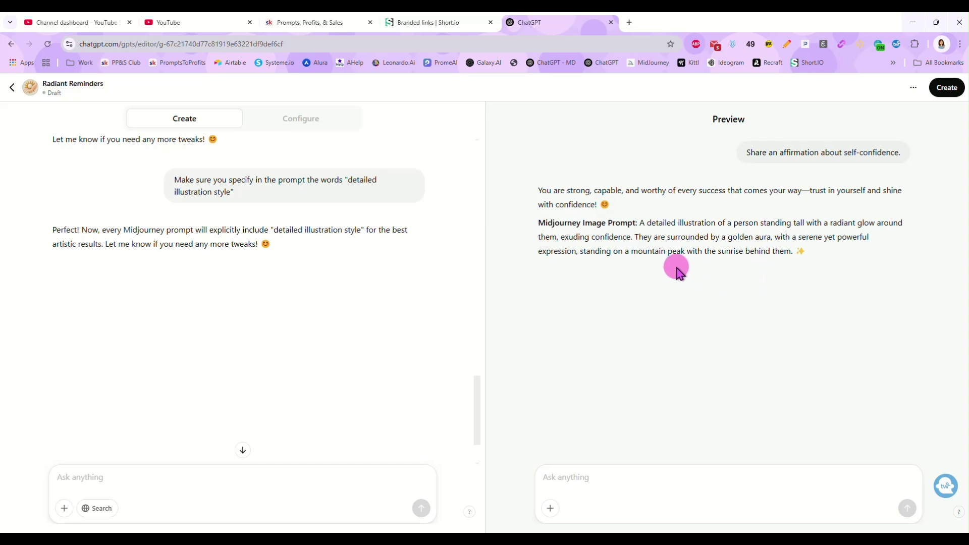
drag(640, 223, 793, 251)
right_click(752, 250)
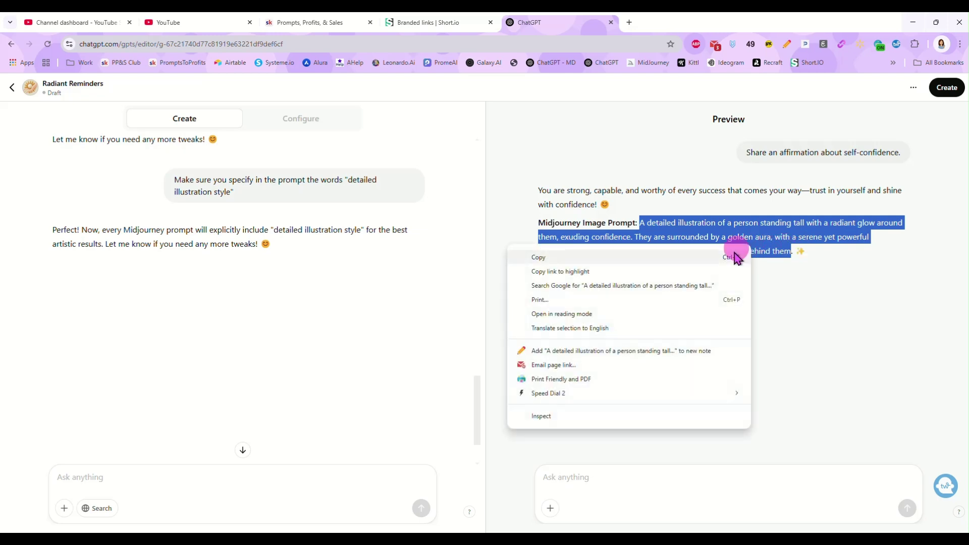
click(676, 257)
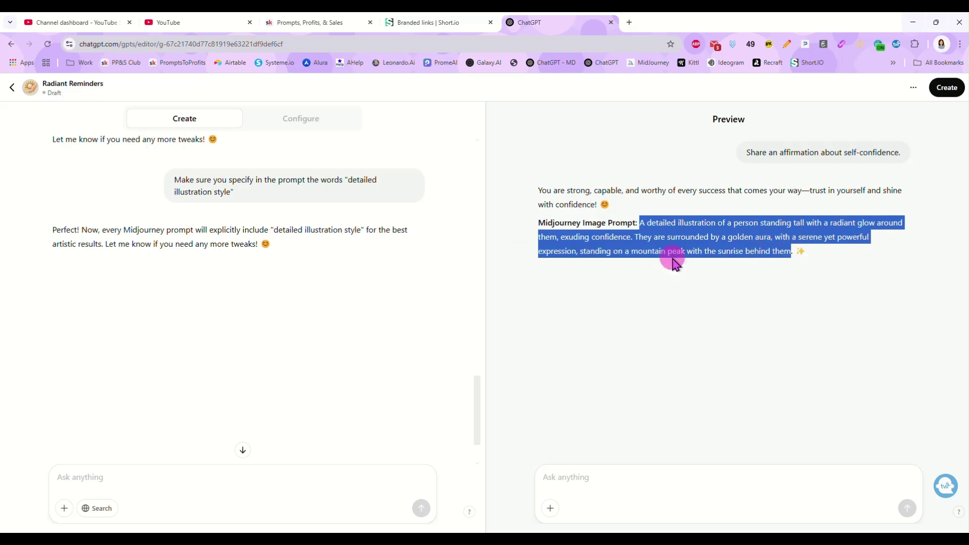
In a new Midjourney tab, paste the glowing-person-on-a-mountain prompt and generate images.
click(631, 22)
click(650, 63)
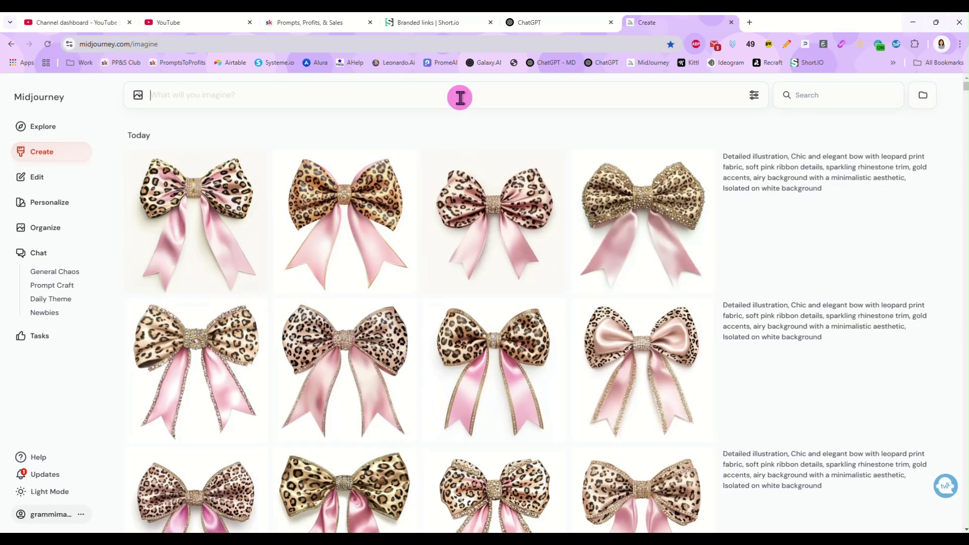
right_click(460, 101)
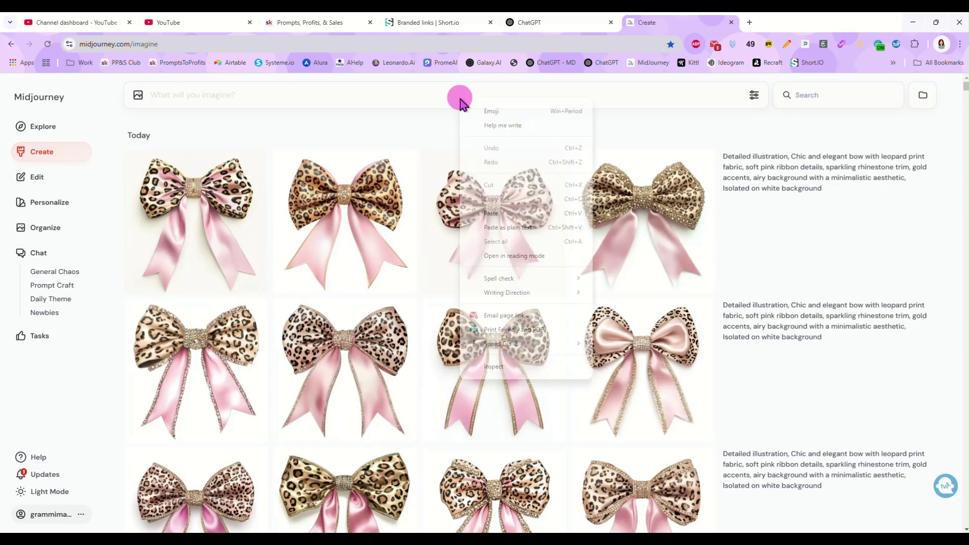
click(501, 213)
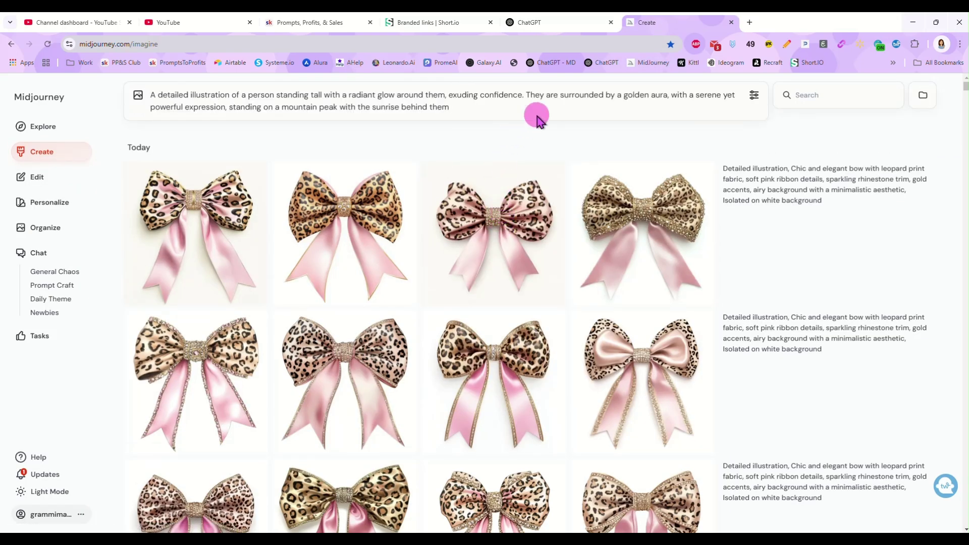
key(Return)
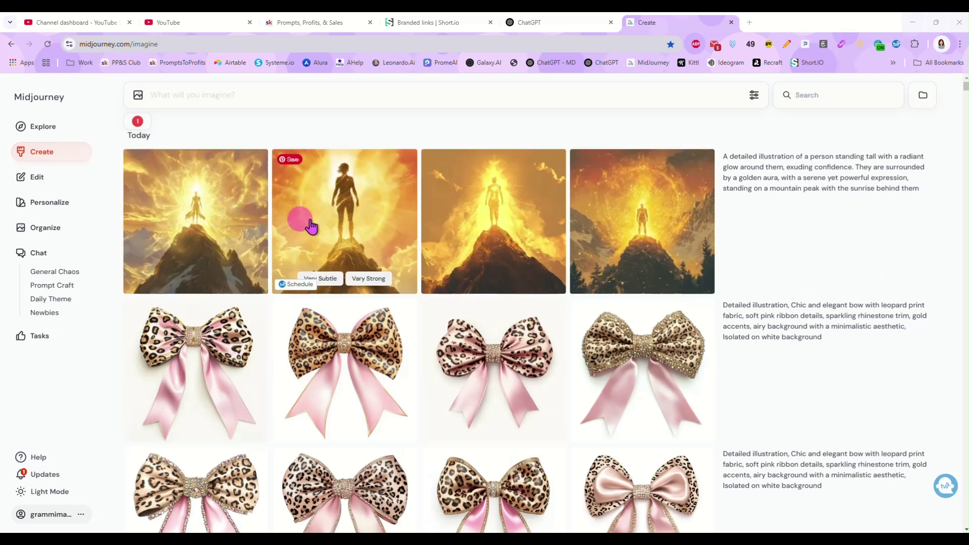
View the mountain illustrations at full size, scrolling through all four, then return to the GPT editor.
click(207, 211)
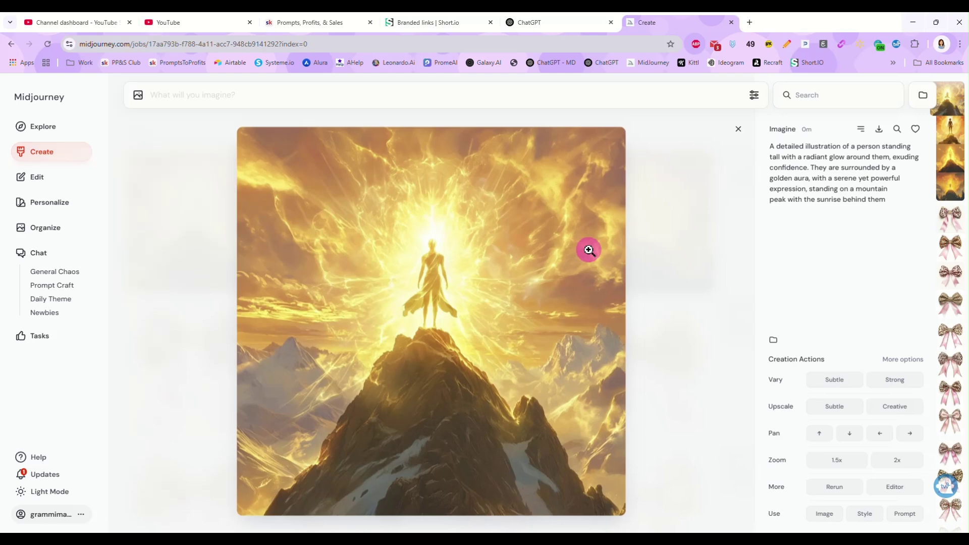
click(560, 24)
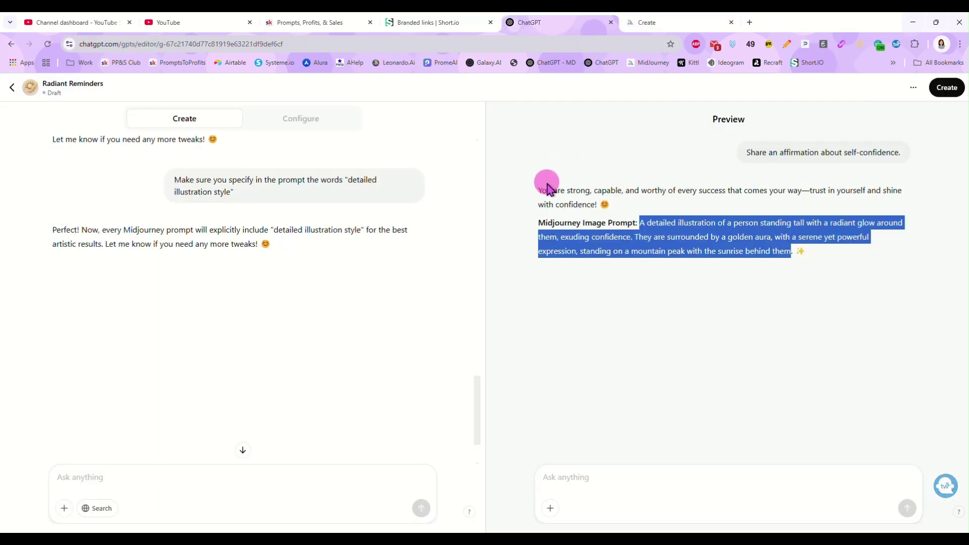
drag(538, 189, 598, 204)
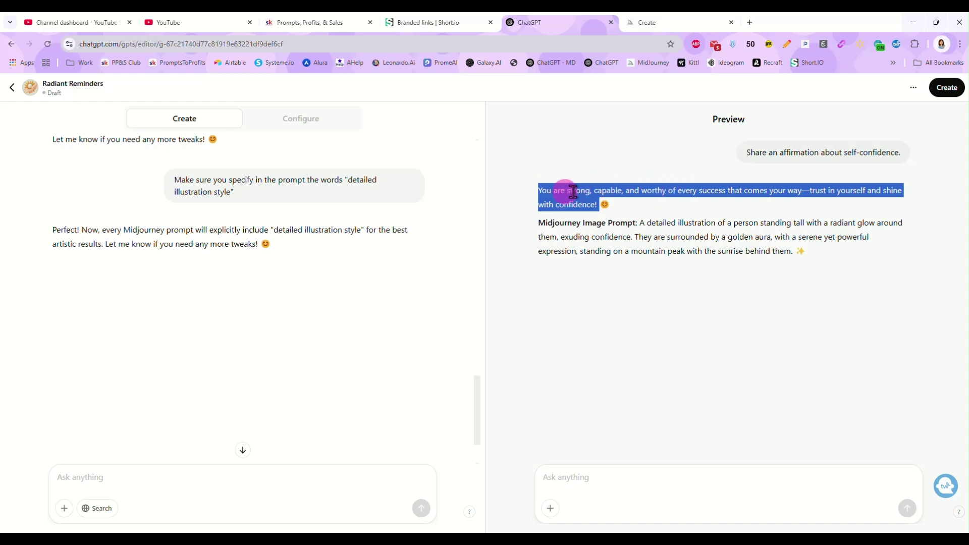
click(643, 23)
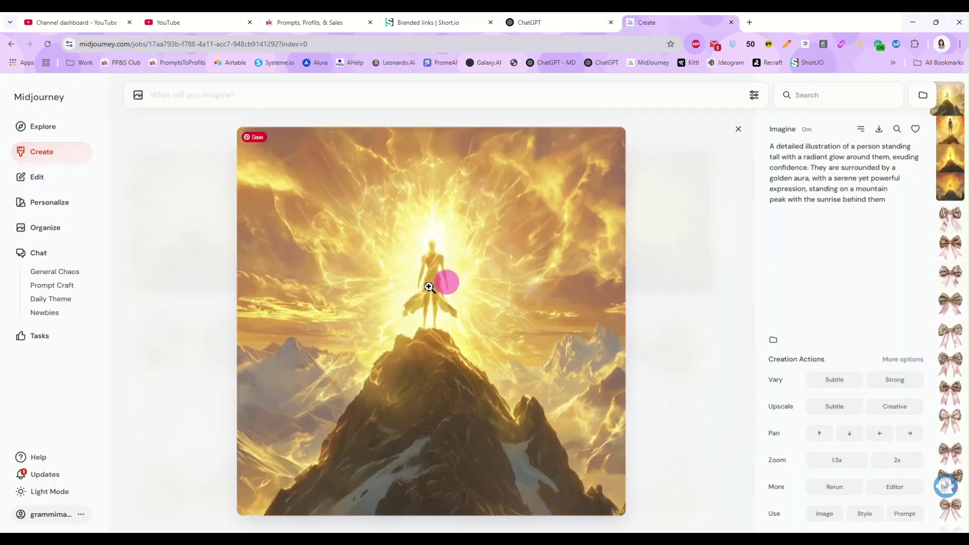
scroll(497, 283, down, 1)
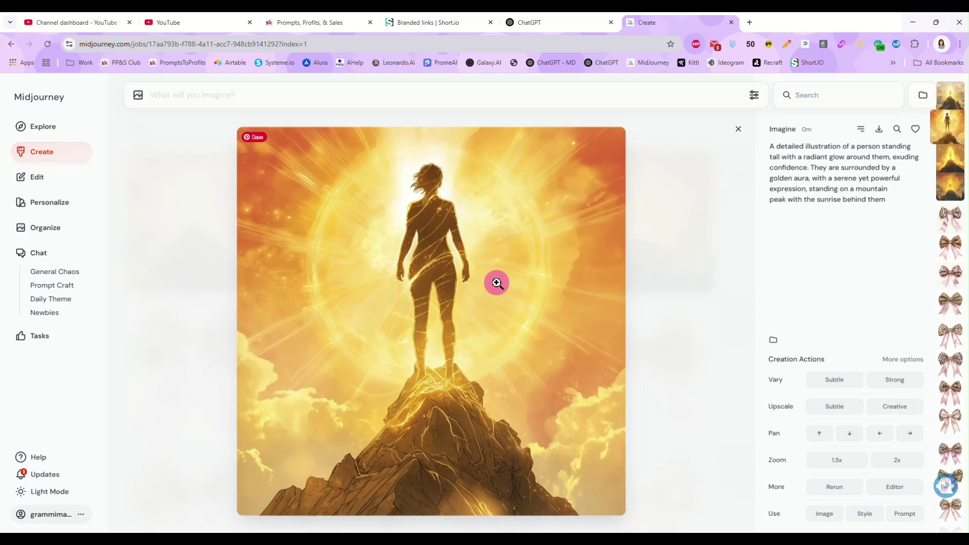
scroll(506, 273, down, 1)
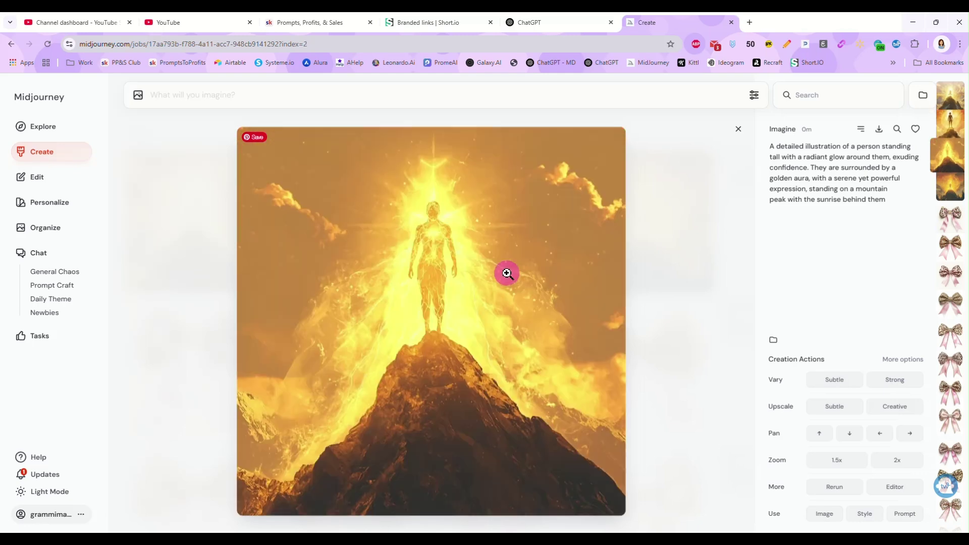
scroll(507, 273, up, 1)
scroll(507, 273, down, 2)
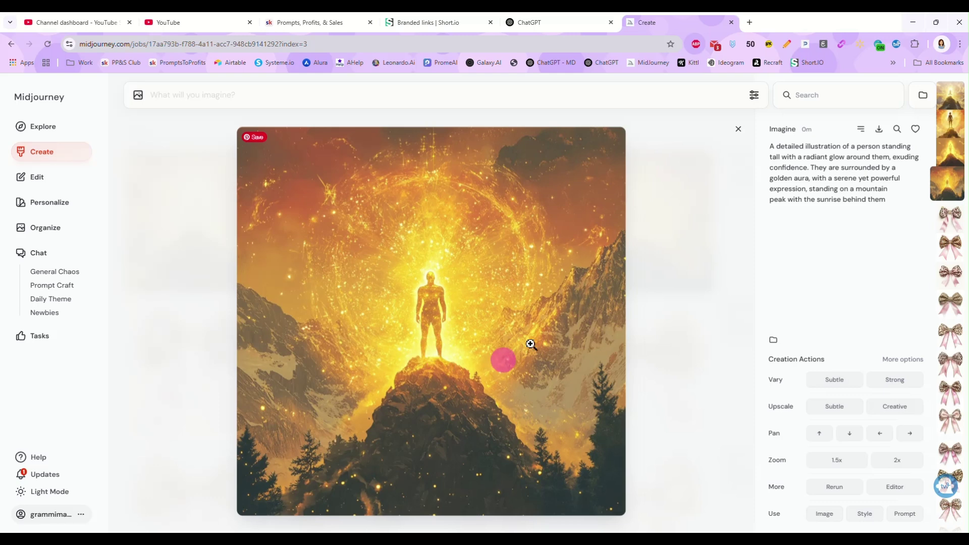
click(742, 135)
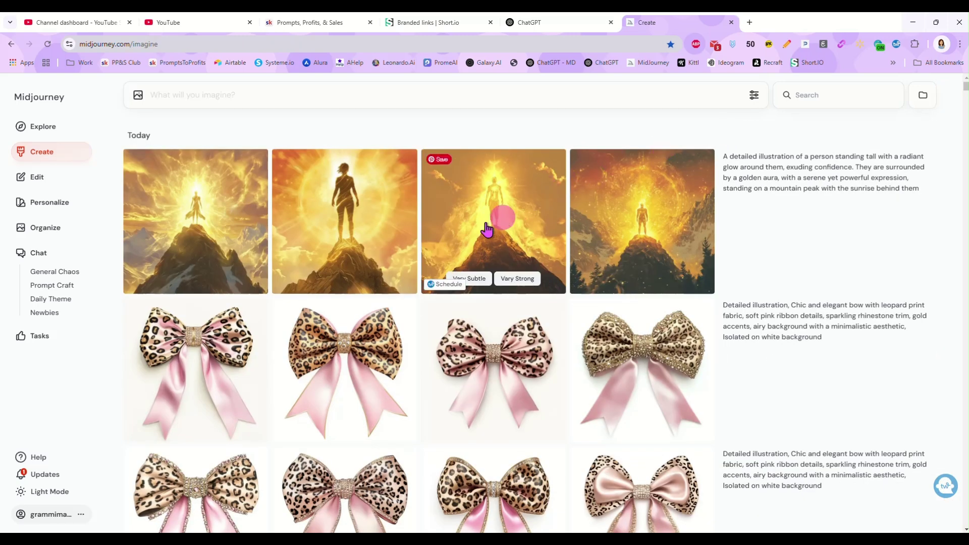
click(537, 28)
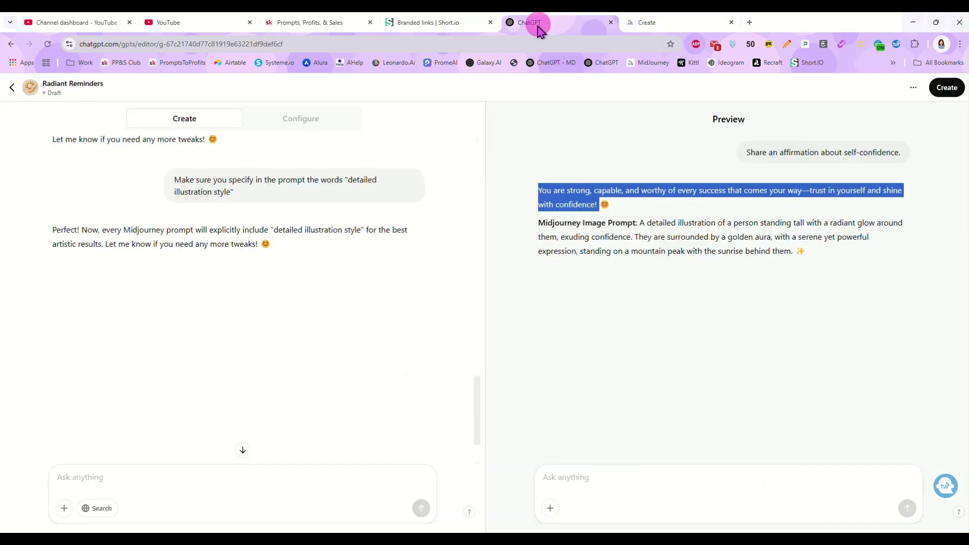
Clear the preview selection and open the Share GPT dialog for Radiant Reminders.
click(285, 490)
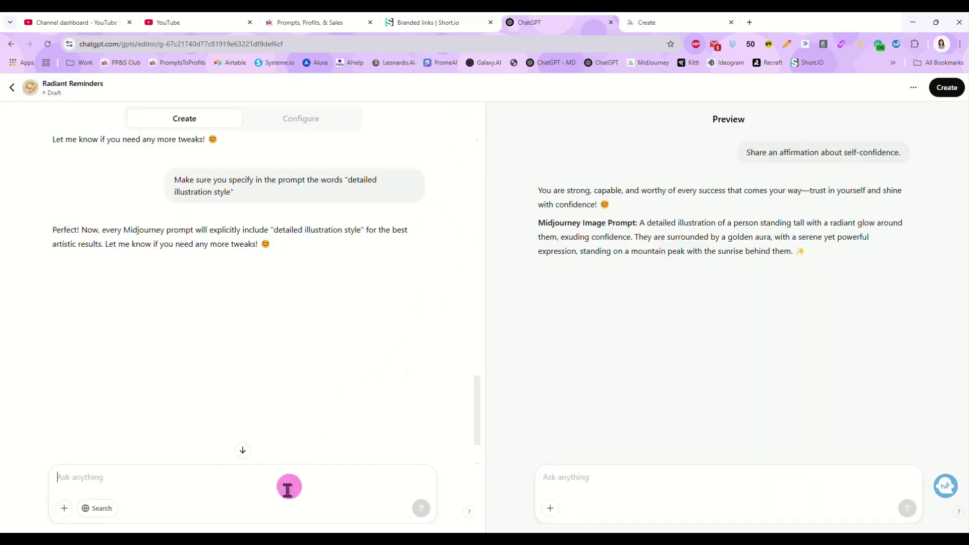
click(944, 89)
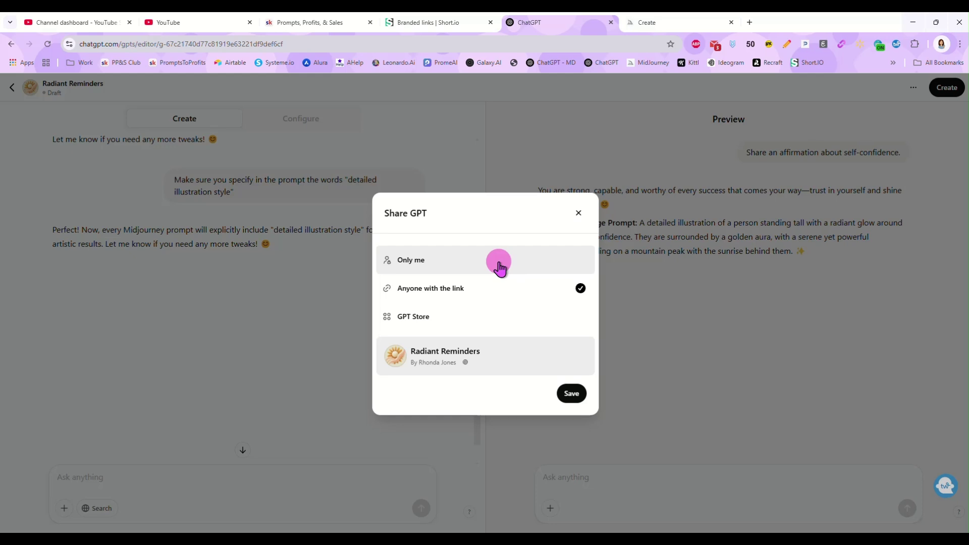
Share Radiant Reminders to the GPT Store with the Lifestyle category and save.
click(511, 321)
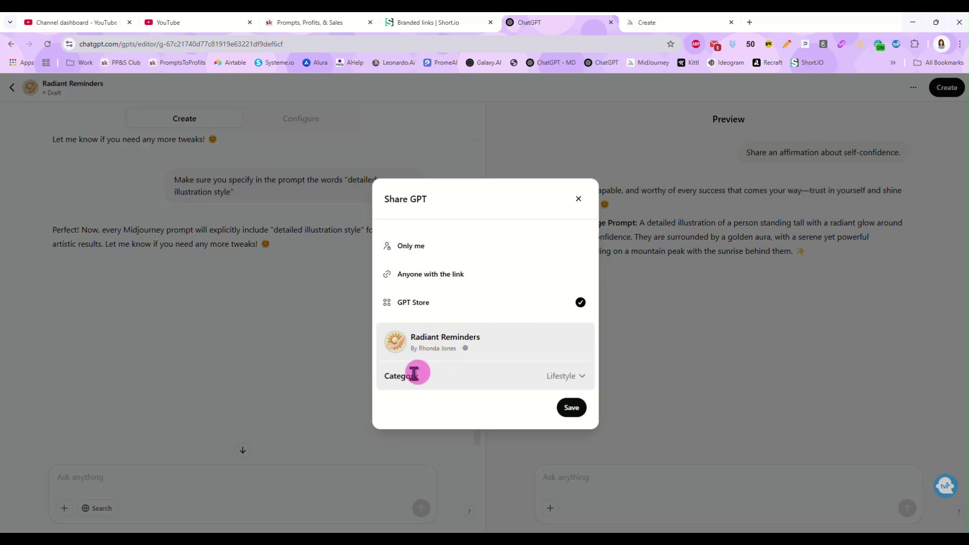
click(559, 376)
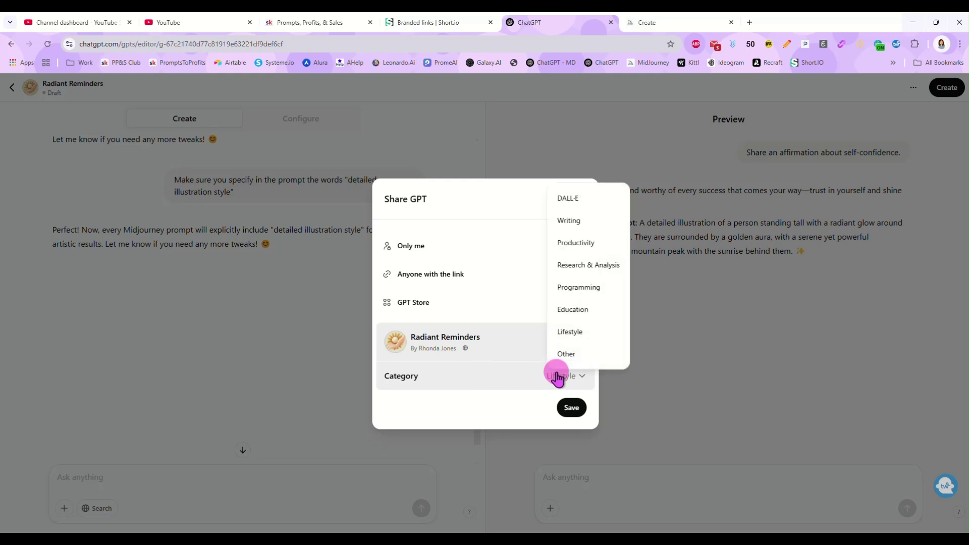
click(581, 333)
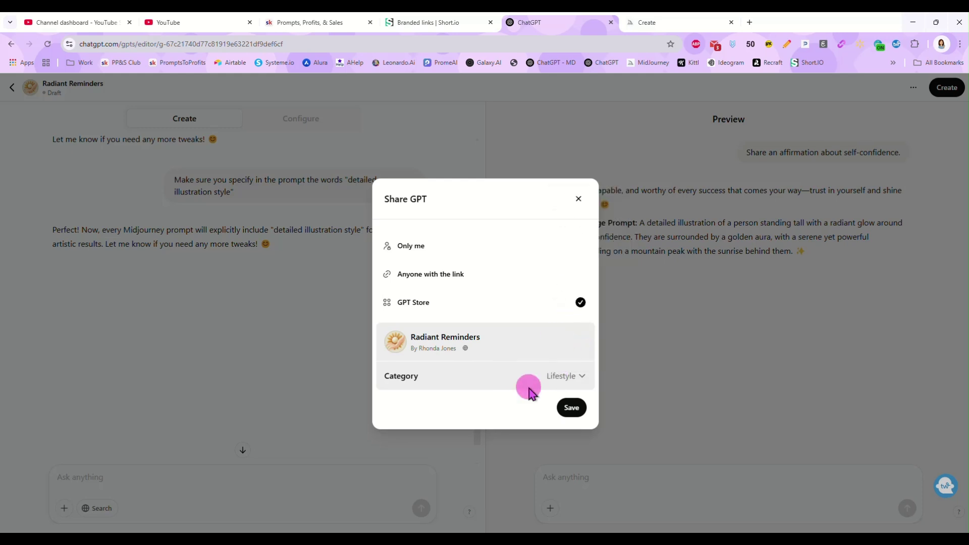
click(572, 408)
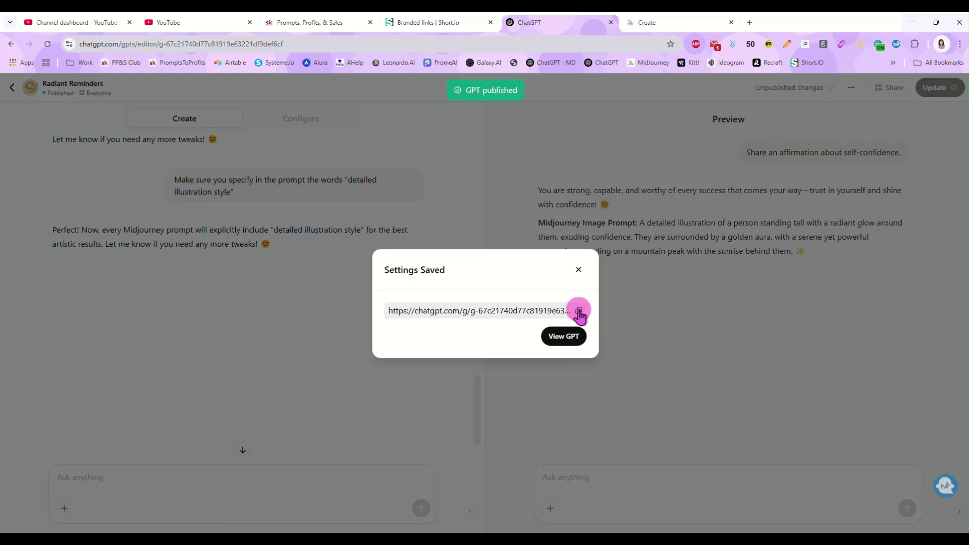
Search the GPT Store for 'ra', open the Radiant Reminders listing and start a chat.
click(564, 336)
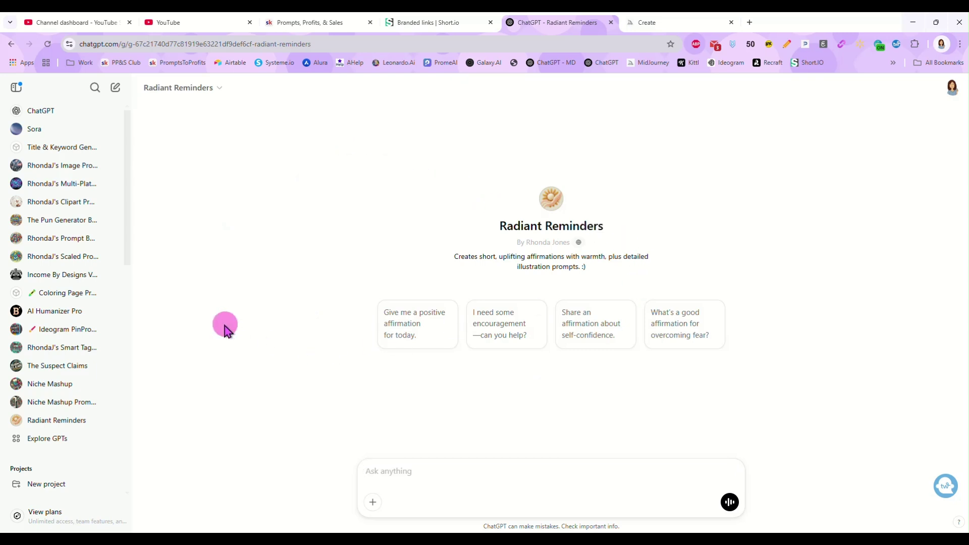
click(41, 439)
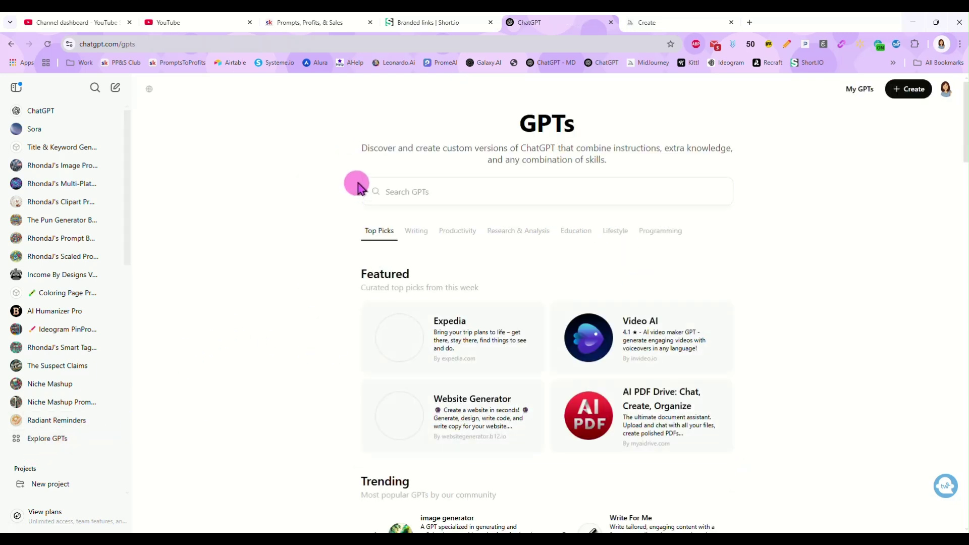
click(462, 180)
text(radiant)
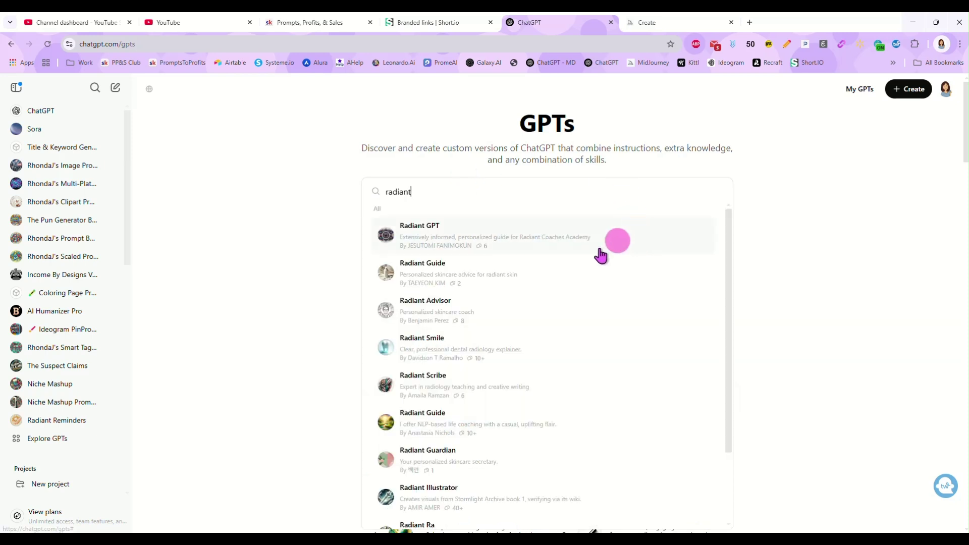
scroll(601, 255, down, 2)
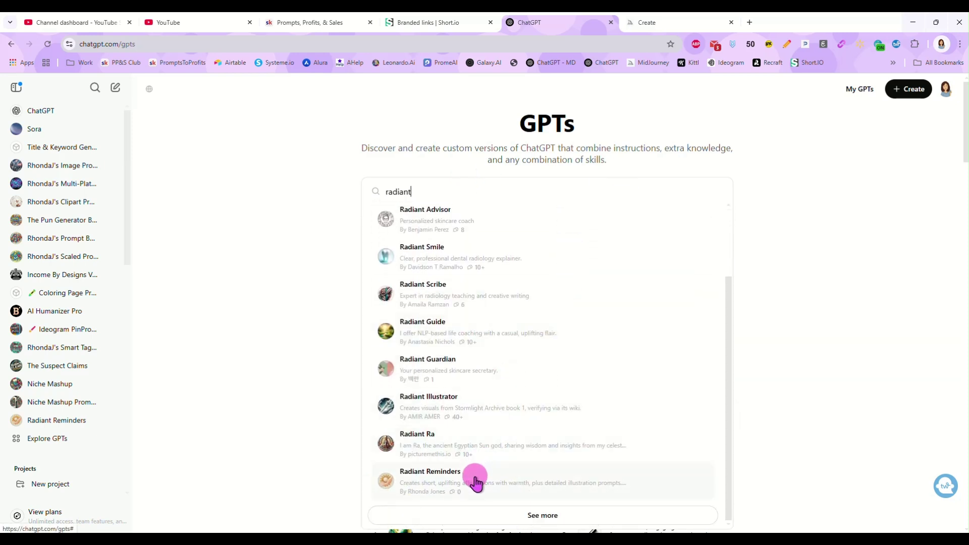
click(427, 479)
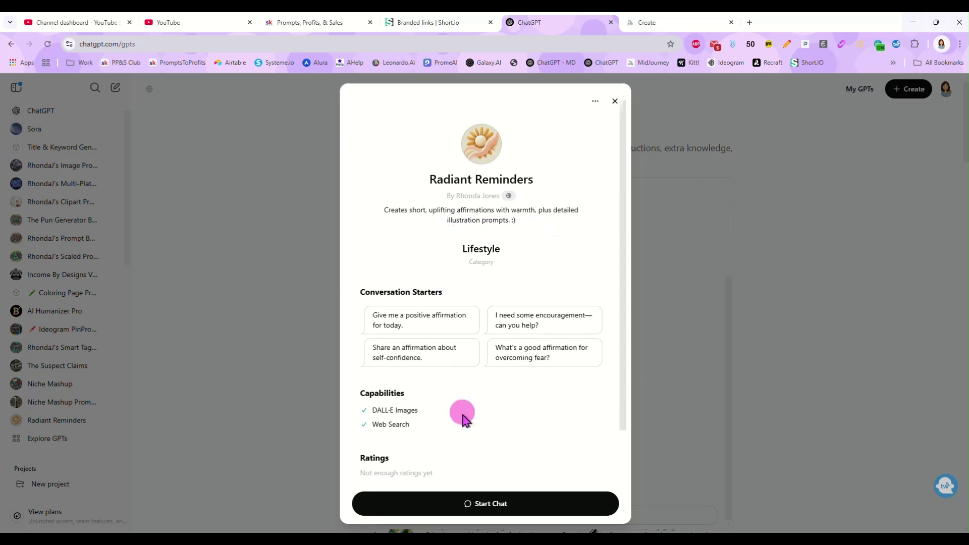
click(484, 504)
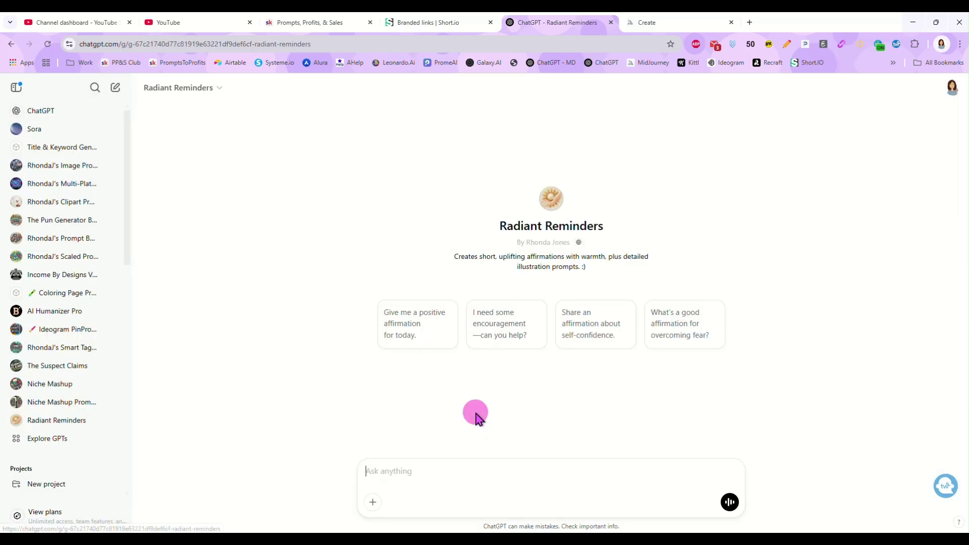